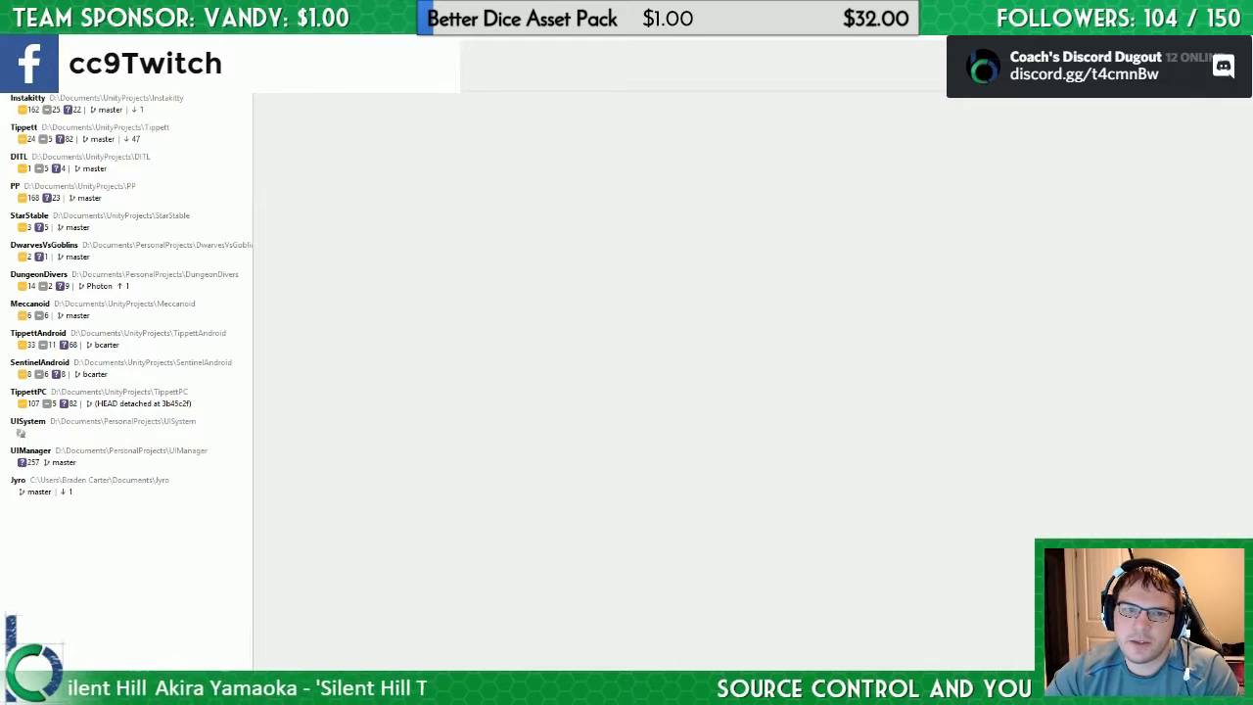
{"action": "right_click", "coordinate": [115, 93]}
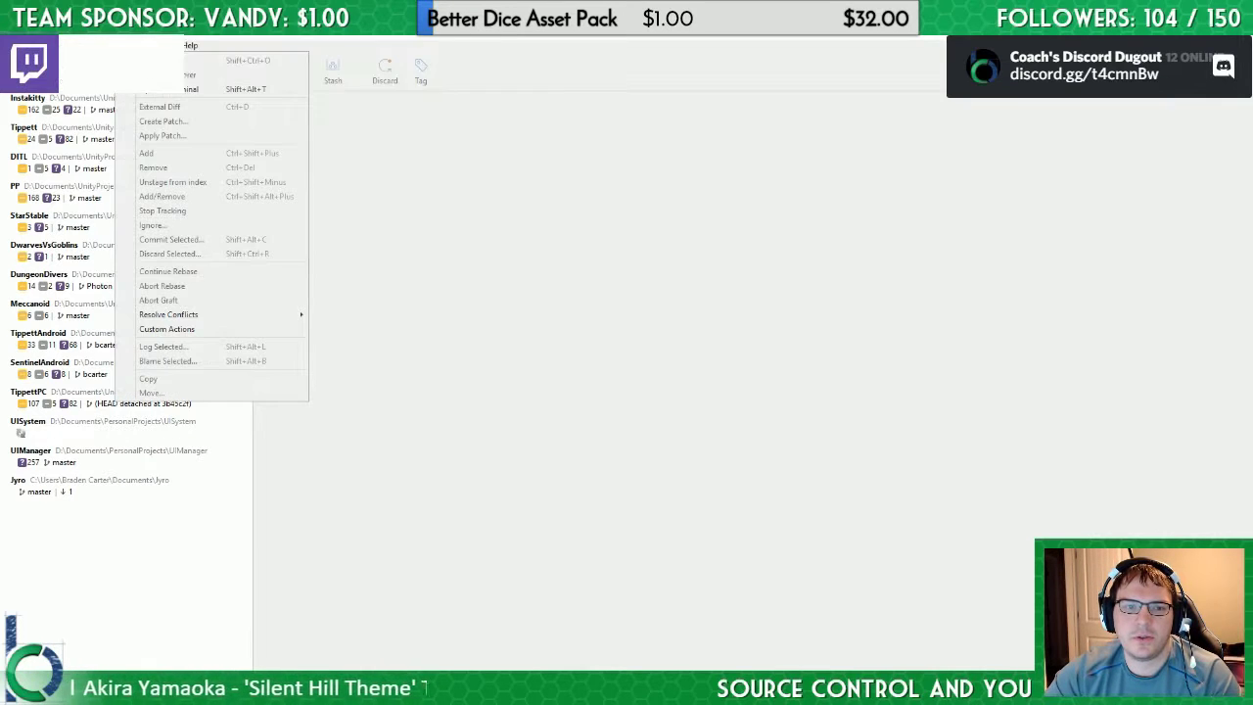
{"action": "left_click", "coordinate": [177, 97]}
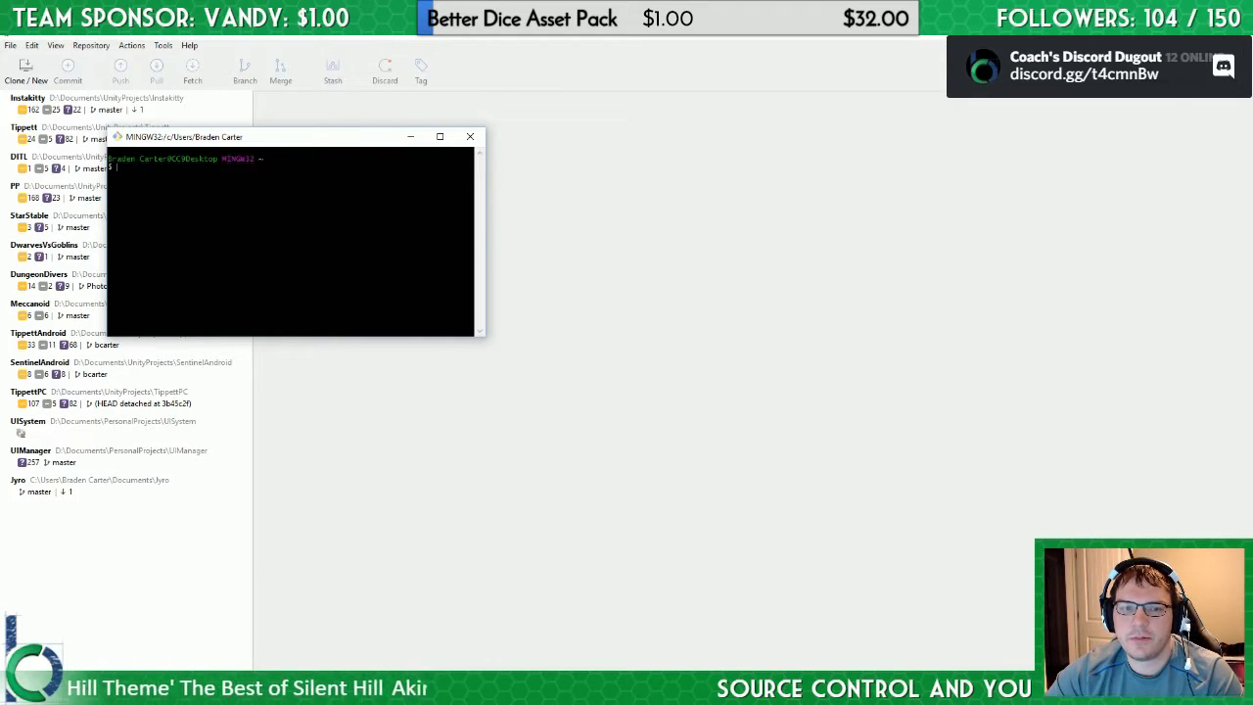
{"action": "left_click", "coordinate": [473, 137]}
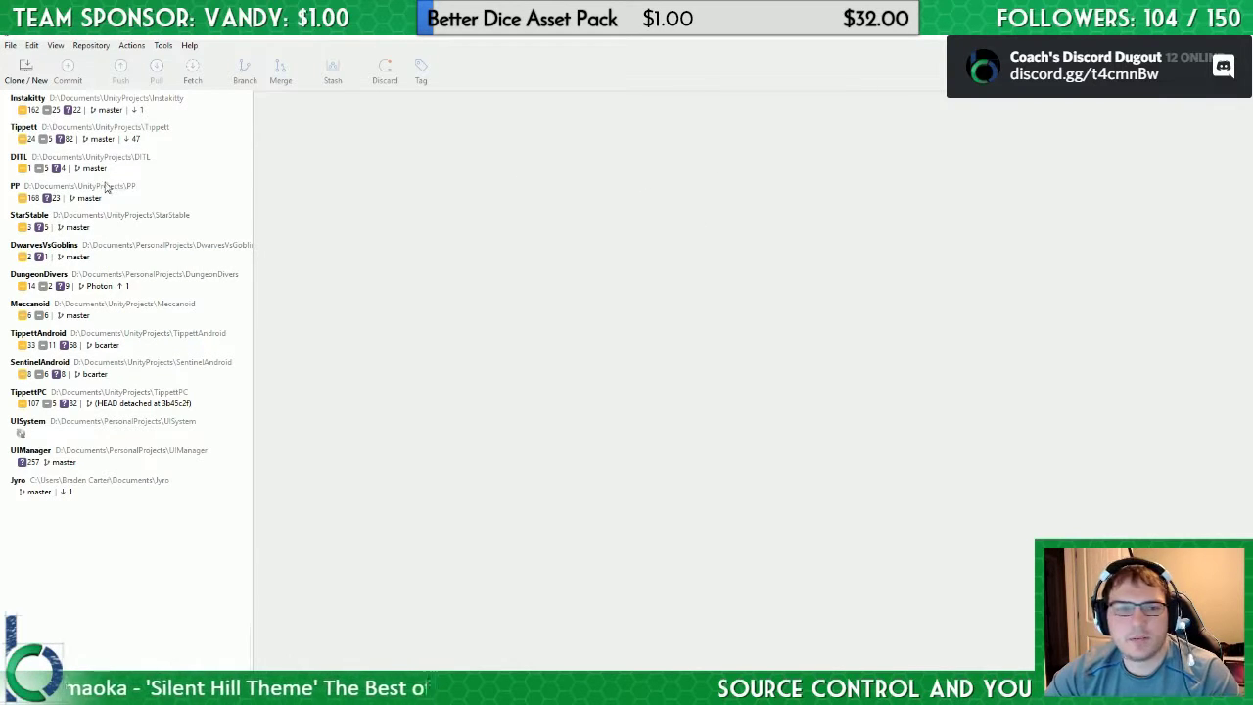
Step: Start a repository clone with the HTTPS URL of the UISystem repository, copied from Bitbucket in Chrome, as its source
{"action": "left_click", "coordinate": [26, 70]}
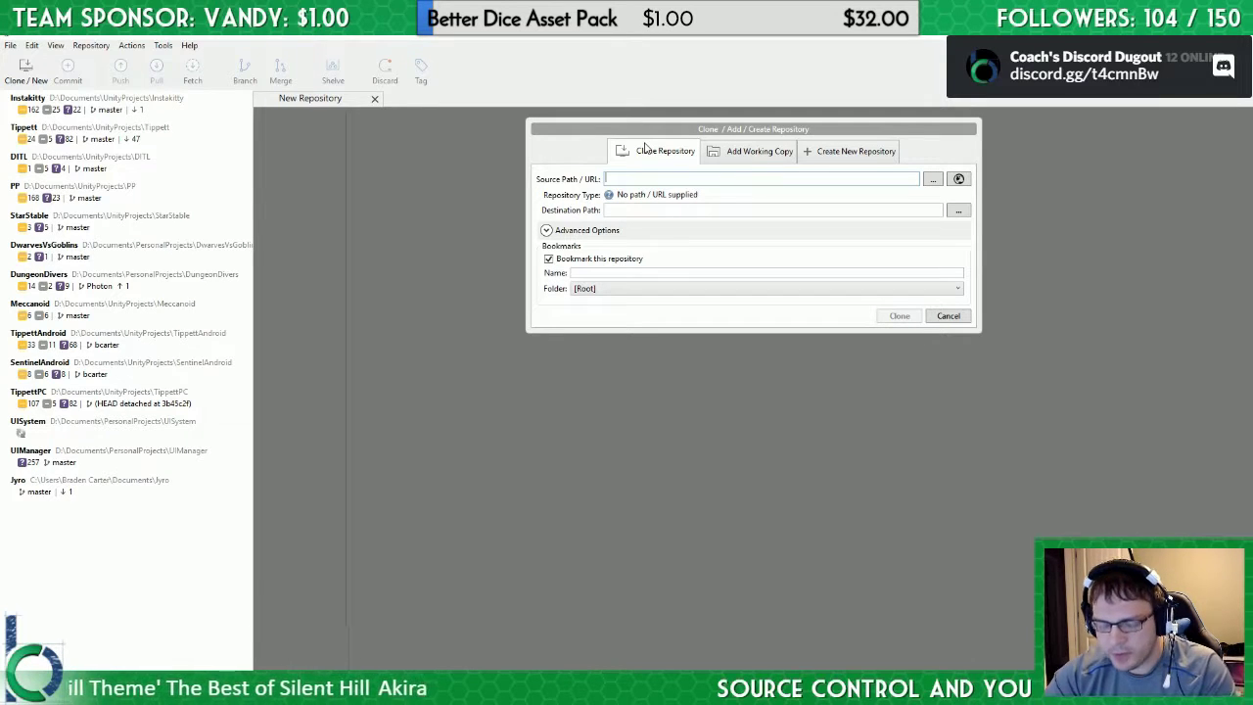
{"action": "left_click", "coordinate": [958, 179]}
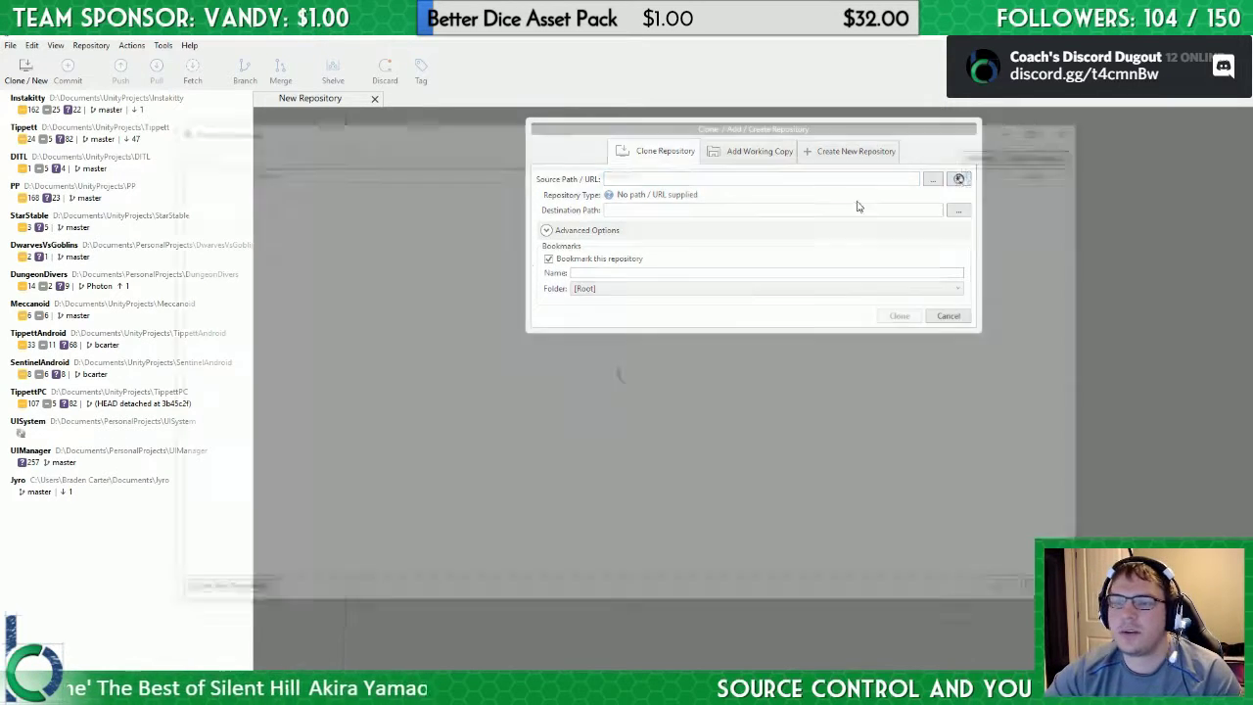
{"action": "key", "text": "Escape"}
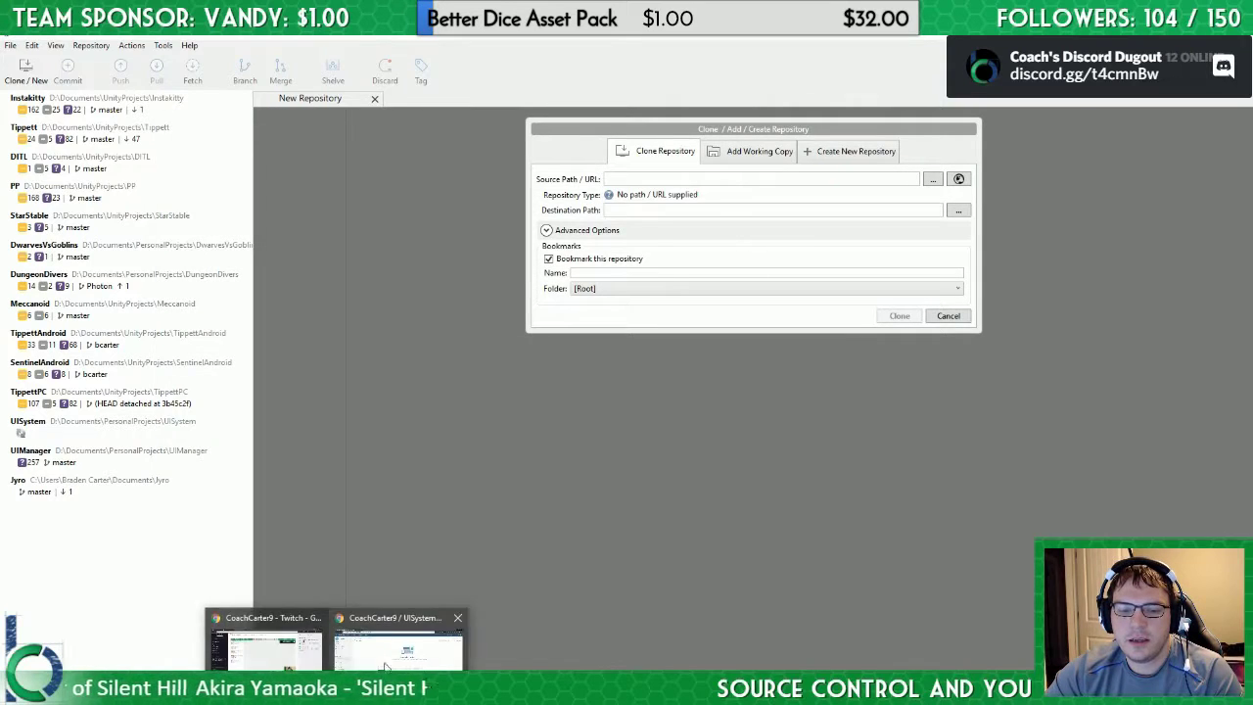
{"action": "left_click", "coordinate": [262, 624]}
{"action": "left_click", "coordinate": [1120, 139]}
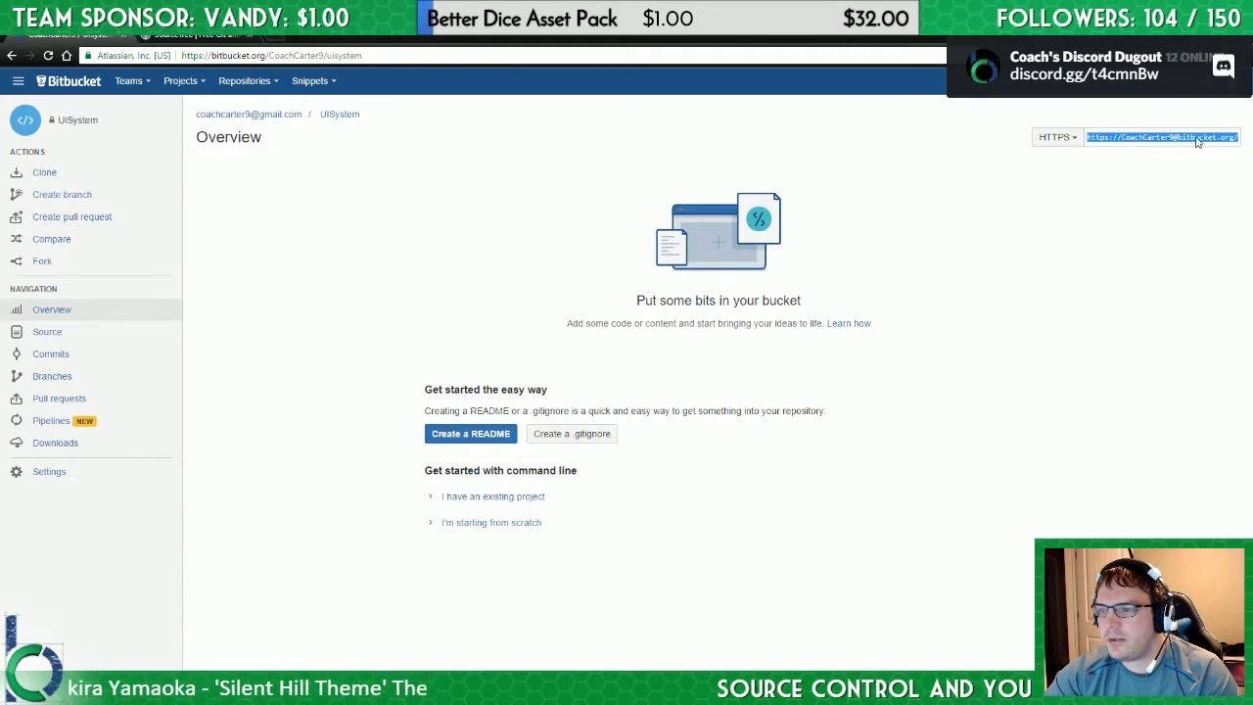
{"action": "left_click", "coordinate": [1143, 228]}
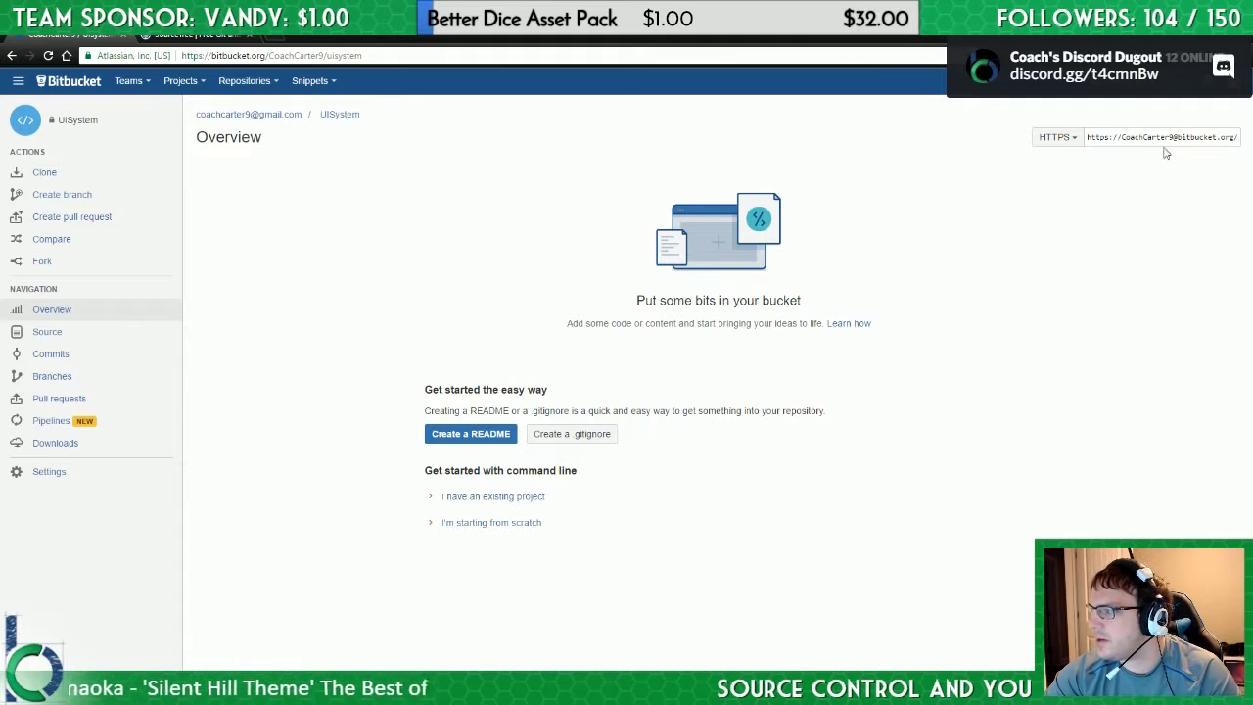
{"action": "left_click", "coordinate": [1143, 142]}
{"action": "key", "text": "alt+Tab"}
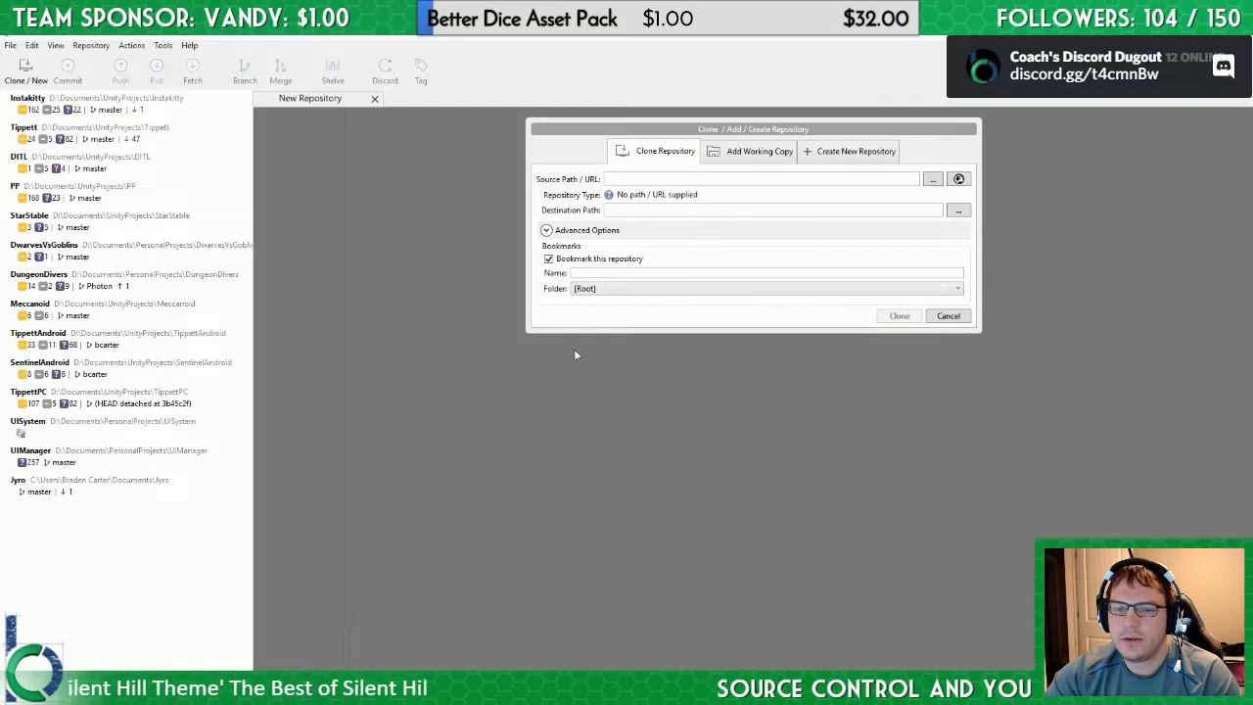
{"action": "key", "text": "ctrl+v"}
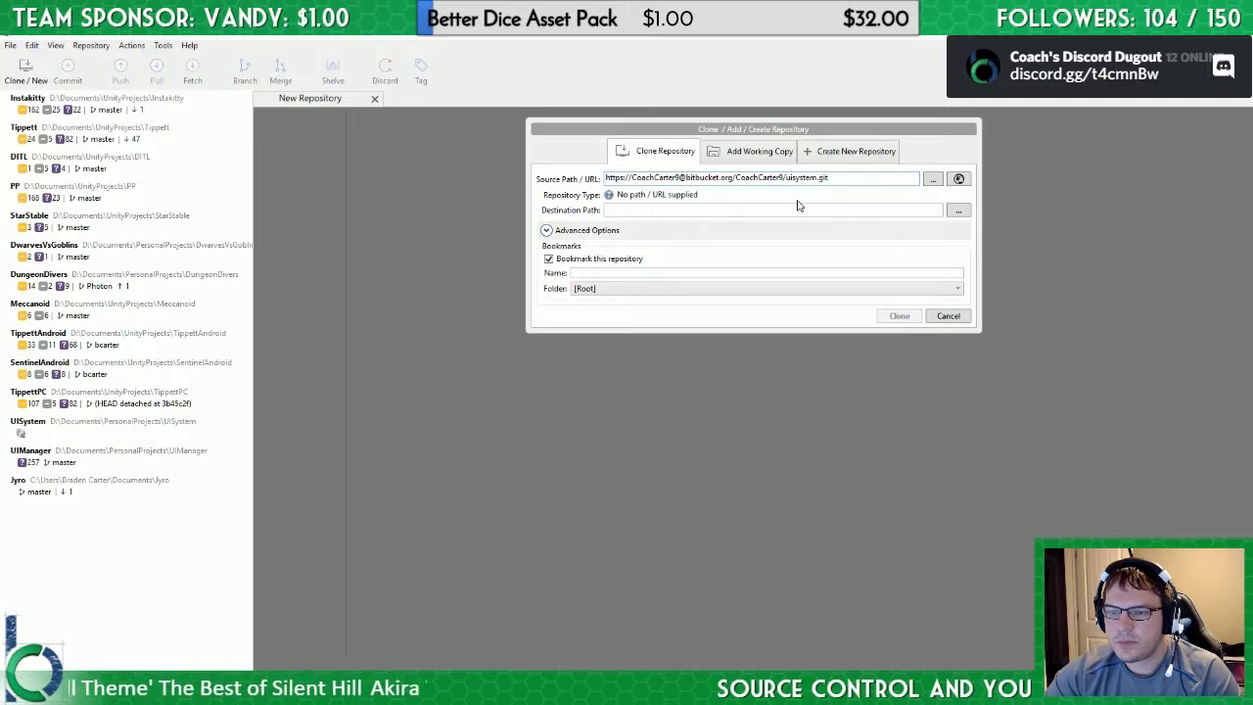
Step: Browse for the clone's destination path and go to the PersonalProjects folder on the D: drive
{"action": "left_click", "coordinate": [958, 211]}
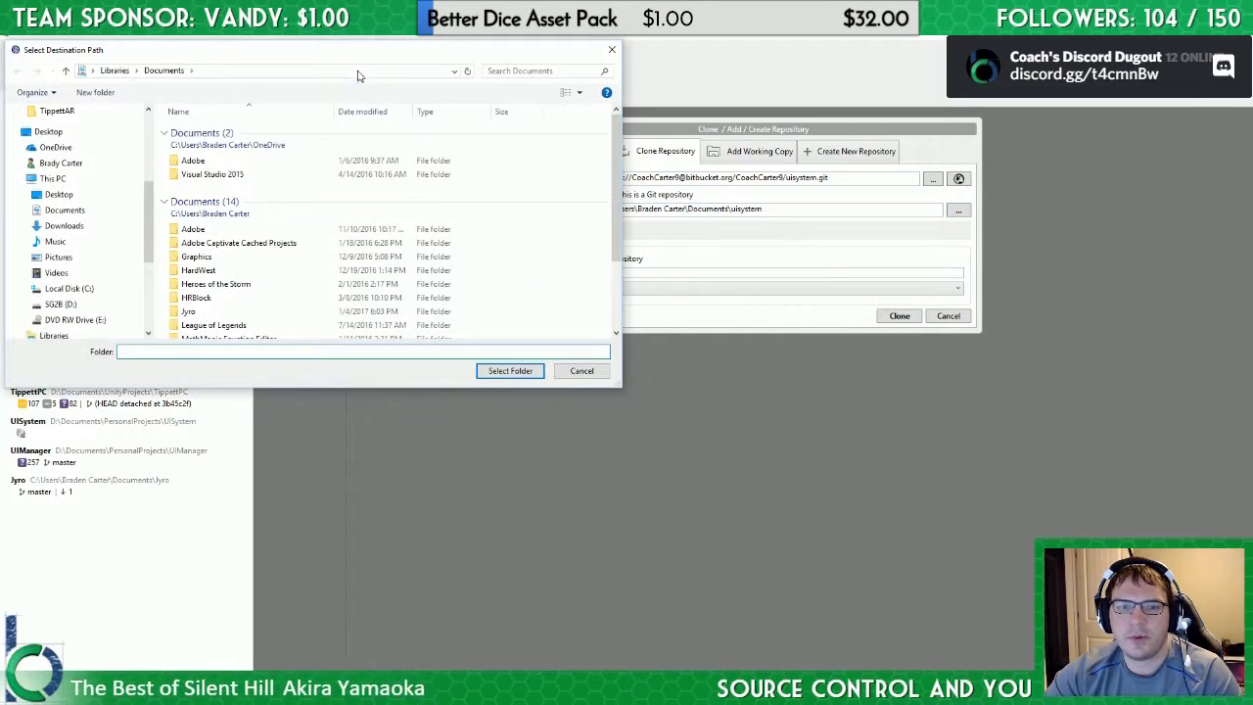
{"action": "left_click_drag", "start_coordinate": [368, 51], "coordinate": [574, 151]}
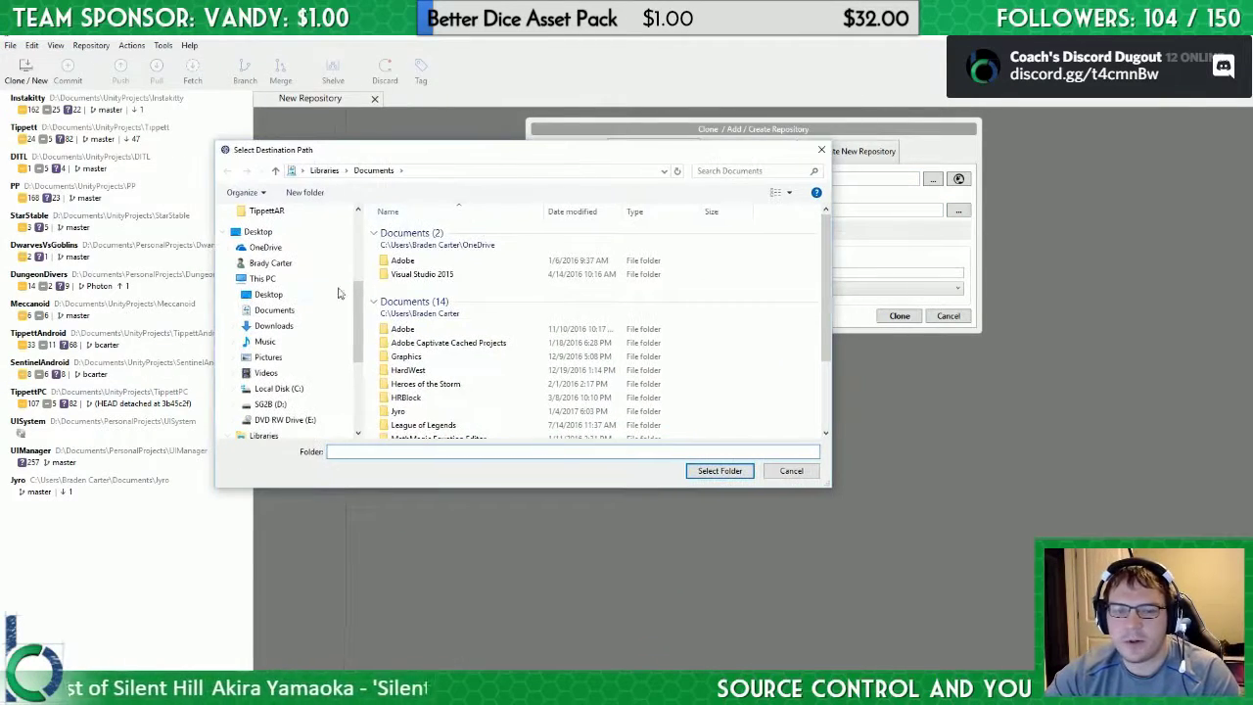
{"action": "scroll", "coordinate": [294, 284], "scroll_direction": "up", "scroll_amount": 3}
{"action": "left_click", "coordinate": [304, 273]}
{"action": "scroll", "coordinate": [303, 275], "scroll_direction": "up", "scroll_amount": 1}
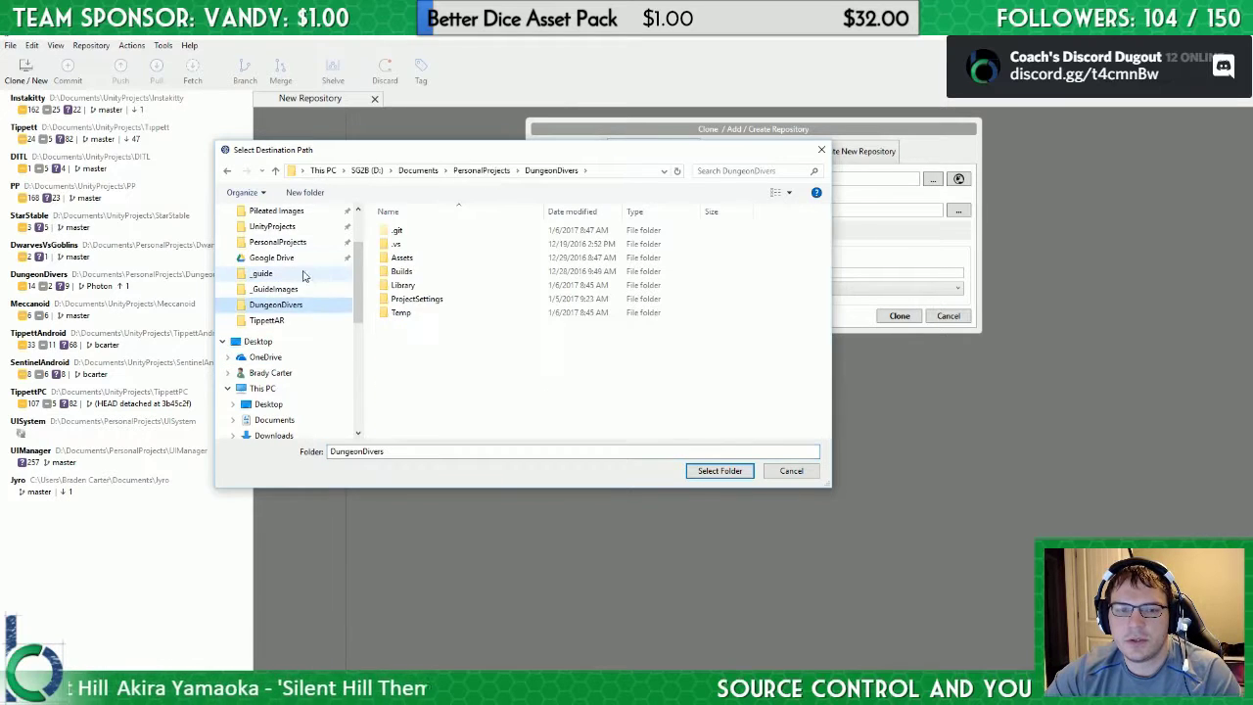
{"action": "left_click", "coordinate": [278, 242]}
{"action": "scroll", "coordinate": [499, 352], "scroll_direction": "down", "scroll_amount": 1}
Step: Create a folder named UISystemRepo in PersonalProjects, choose it as the destination and clone the repository into it
{"action": "right_click", "coordinate": [735, 433]}
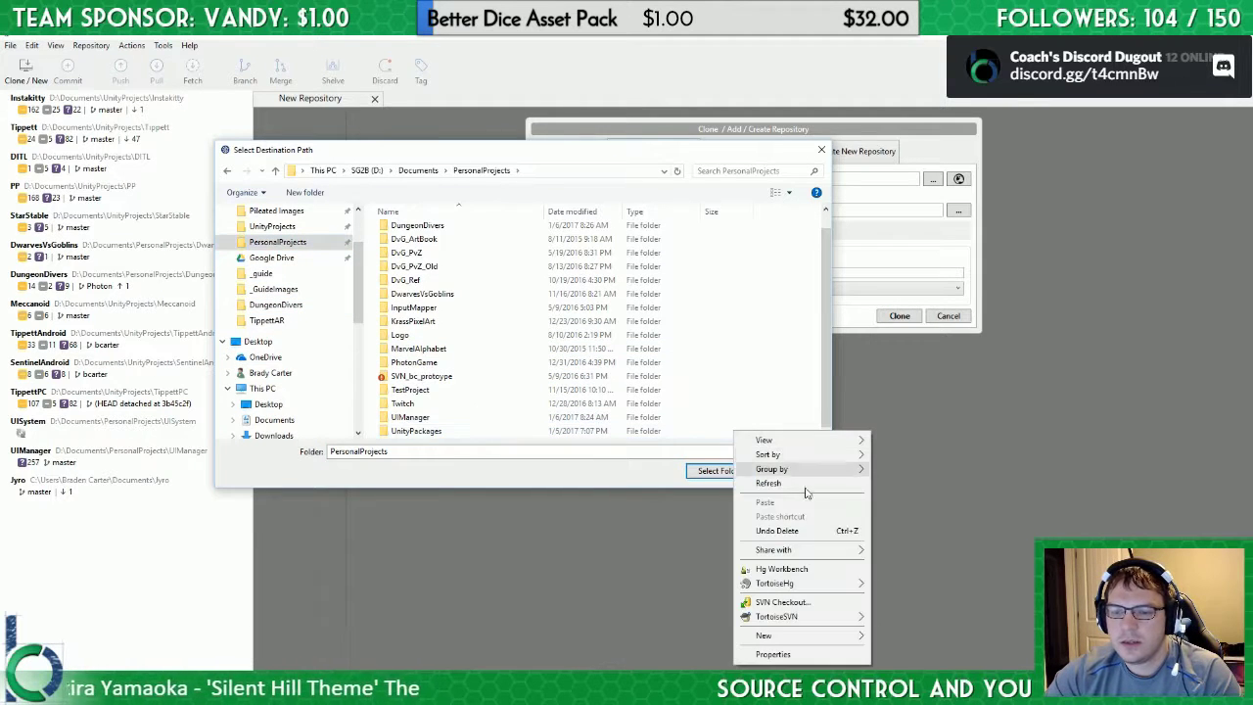
{"action": "mouse_move", "coordinate": [790, 636]}
{"action": "left_click", "coordinate": [914, 485]}
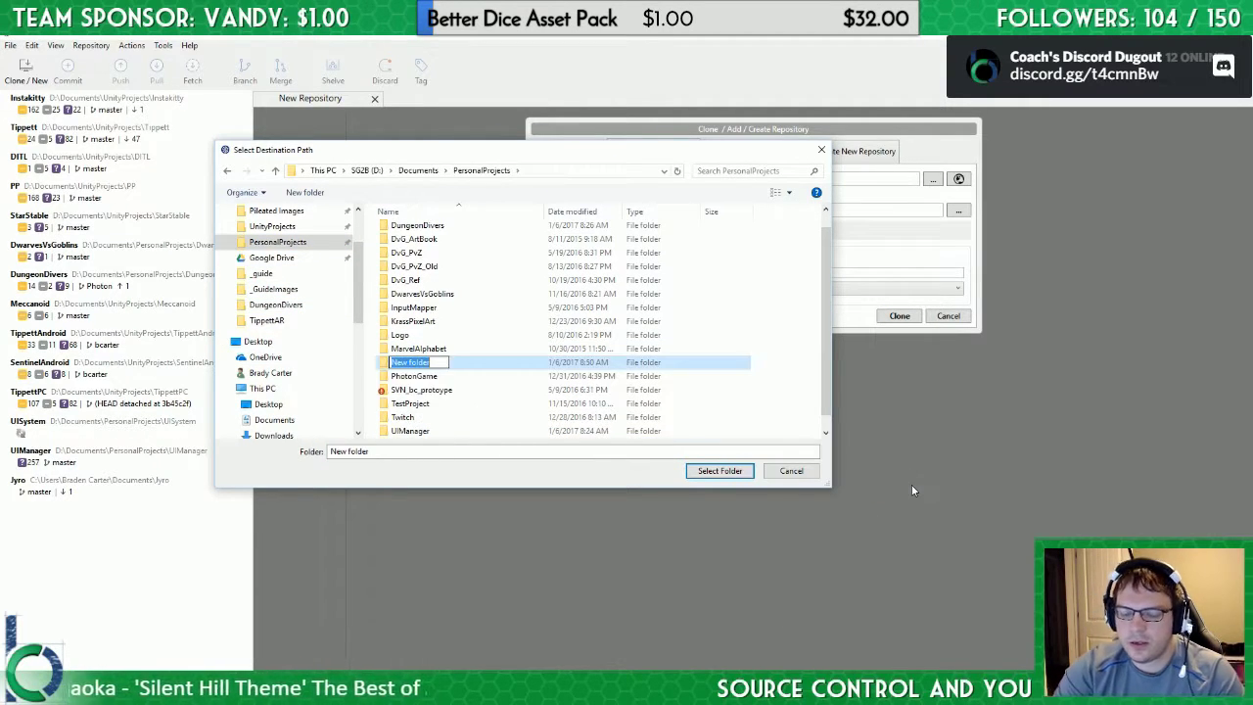
{"action": "type", "text": "UISyts"}
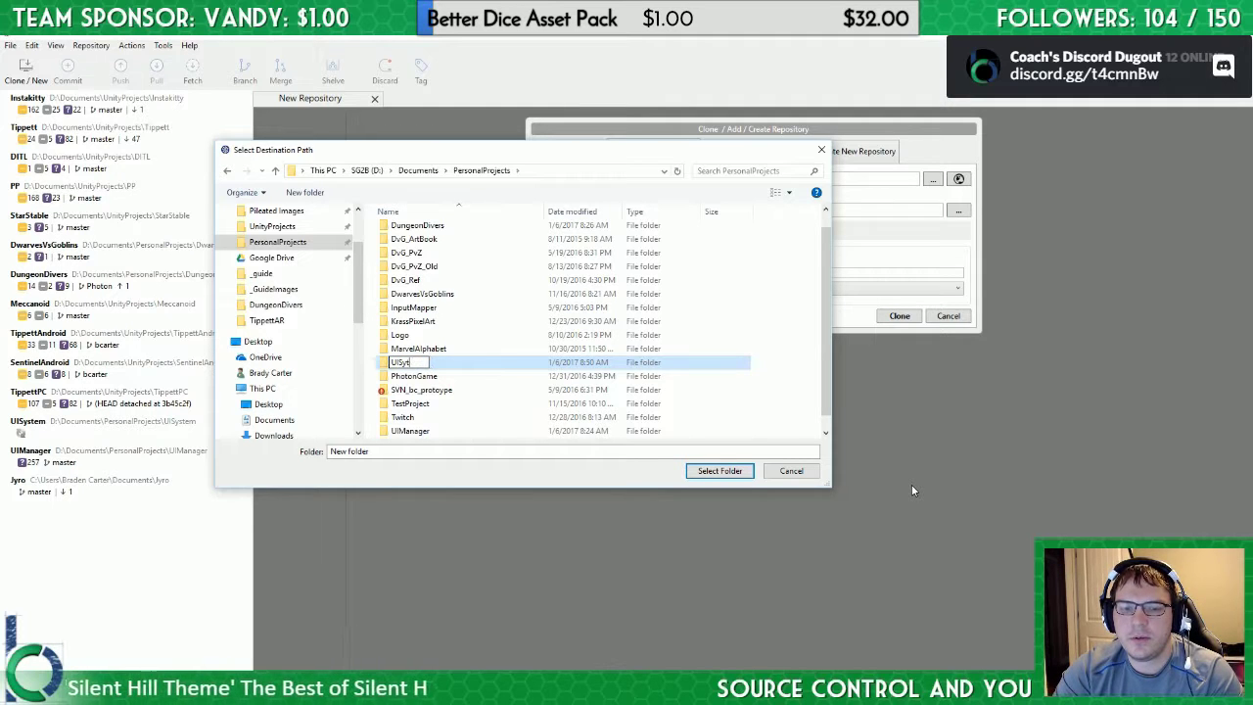
{"action": "key", "text": "BackSpace"}
{"action": "type", "text": "stemRepo"}
{"action": "key", "text": "Return"}
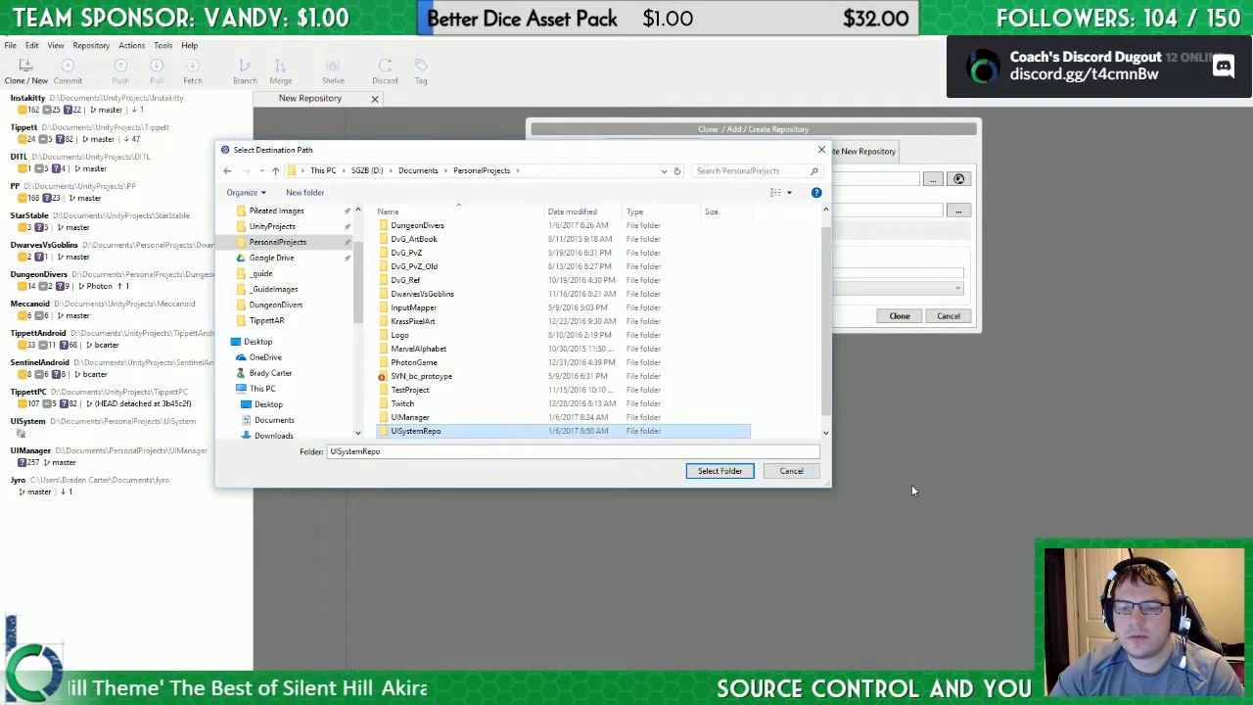
{"action": "left_click", "coordinate": [721, 471]}
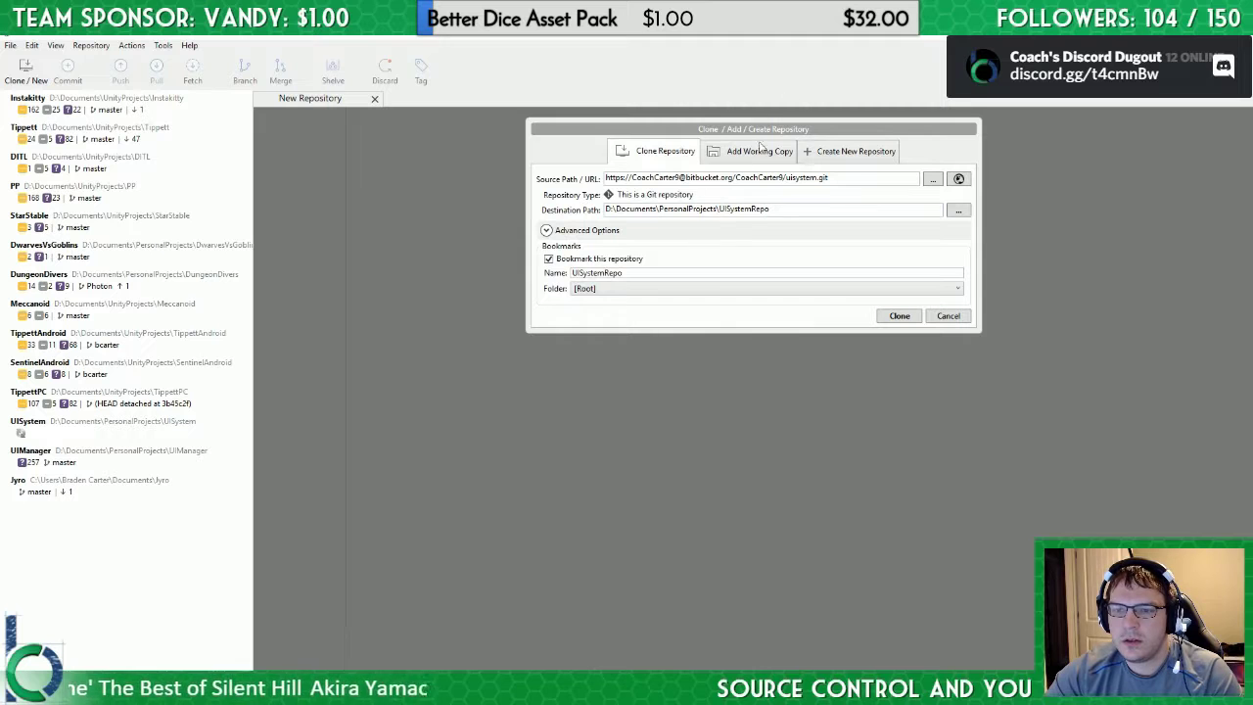
{"action": "left_click", "coordinate": [898, 316]}
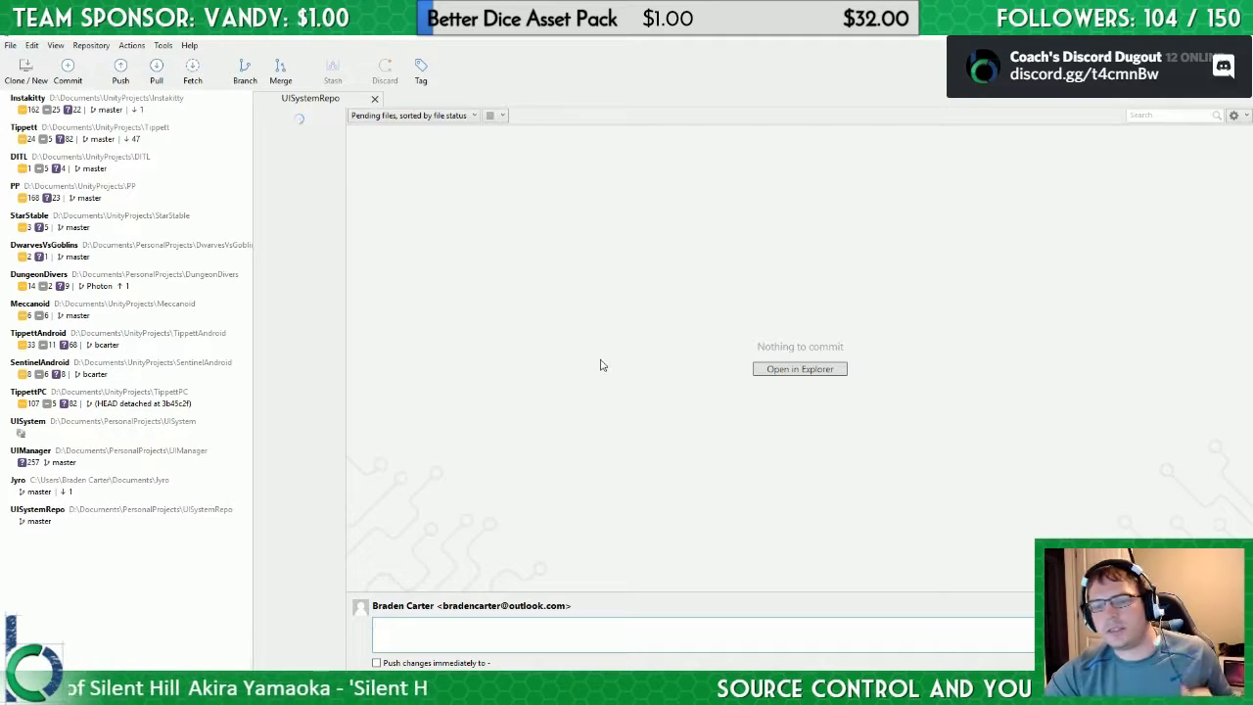
Step: Switch to Bitbucket in Chrome and check the UISystem repository's commits, returning to Sourcetree
{"action": "mouse_move", "coordinate": [340, 685]}
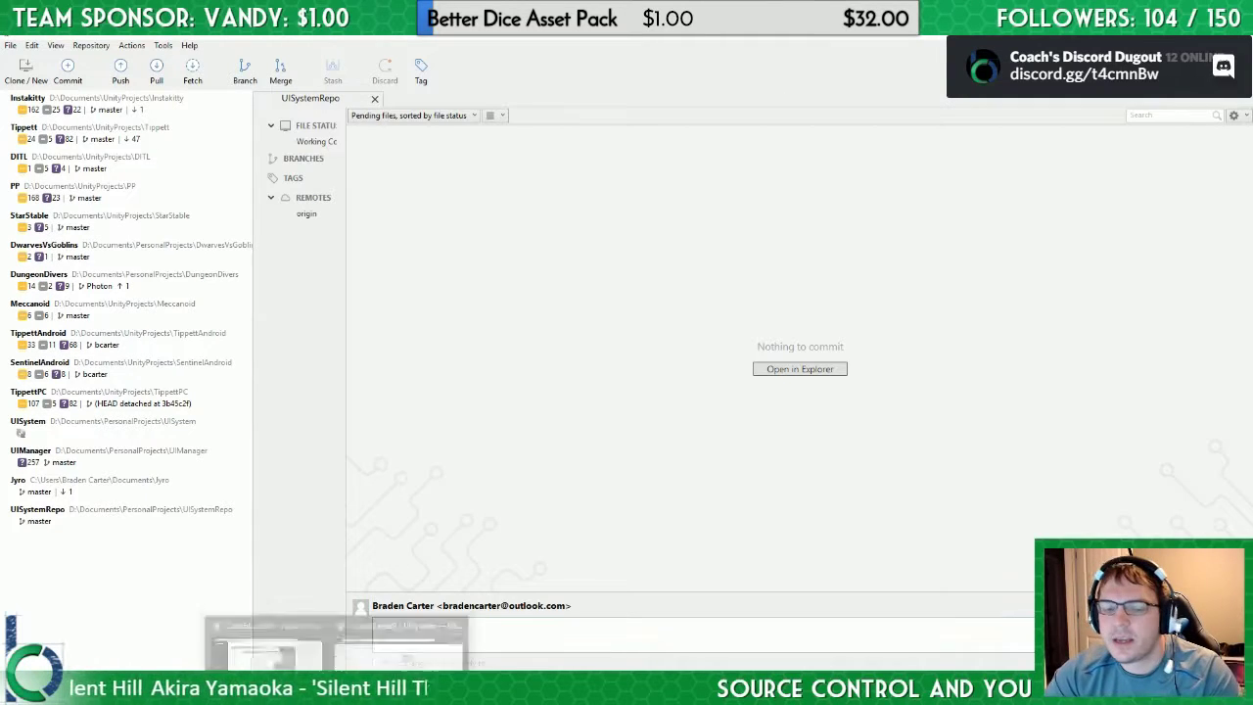
{"action": "left_click", "coordinate": [403, 648]}
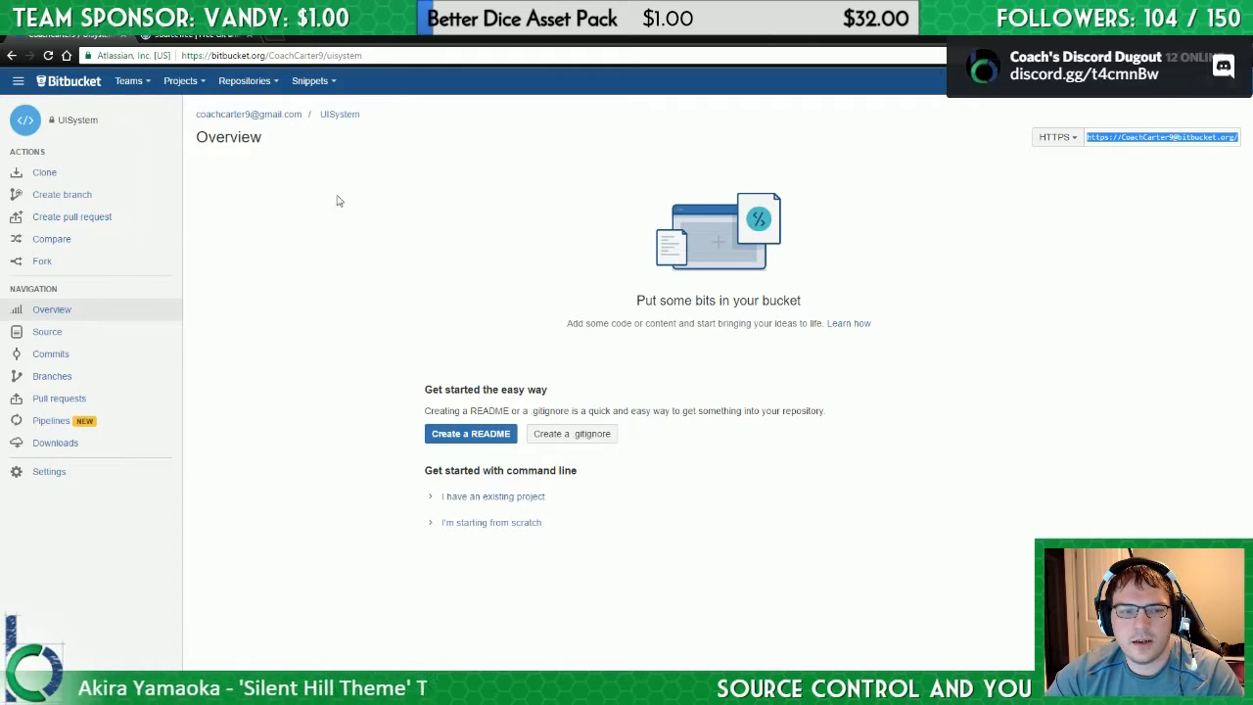
{"action": "left_click", "coordinate": [49, 354]}
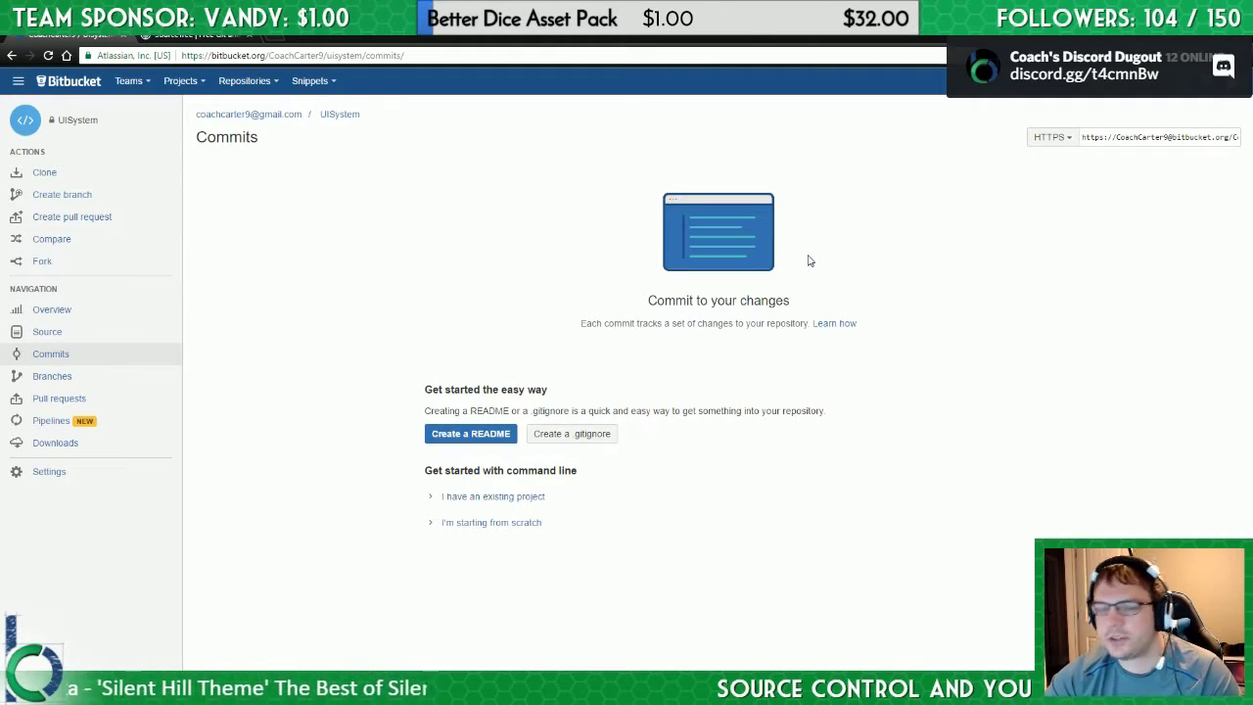
{"action": "left_click", "coordinate": [431, 685]}
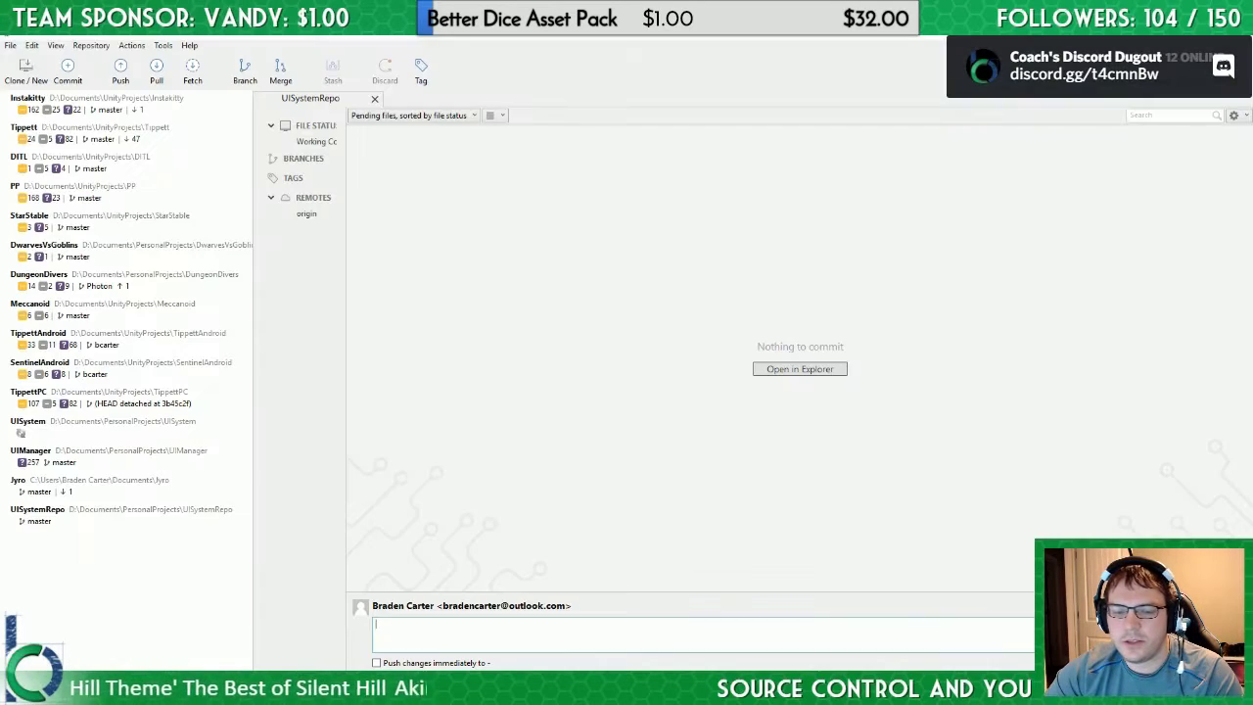
Step: Switch to File Explorer and inspect the contents of the UISystemRepo folder and its .git folder
{"action": "left_click", "coordinate": [371, 685]}
{"action": "left_click_drag", "start_coordinate": [796, 127], "coordinate": [820, 72]}
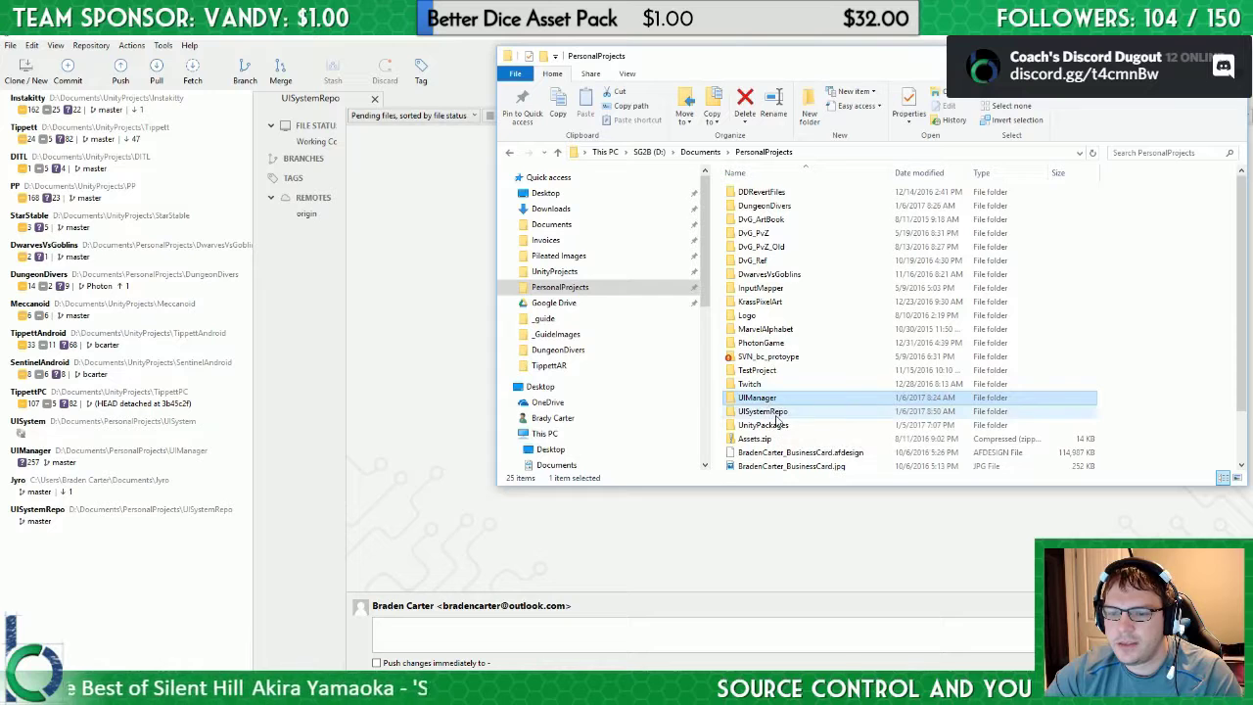
{"action": "left_click", "coordinate": [1166, 340]}
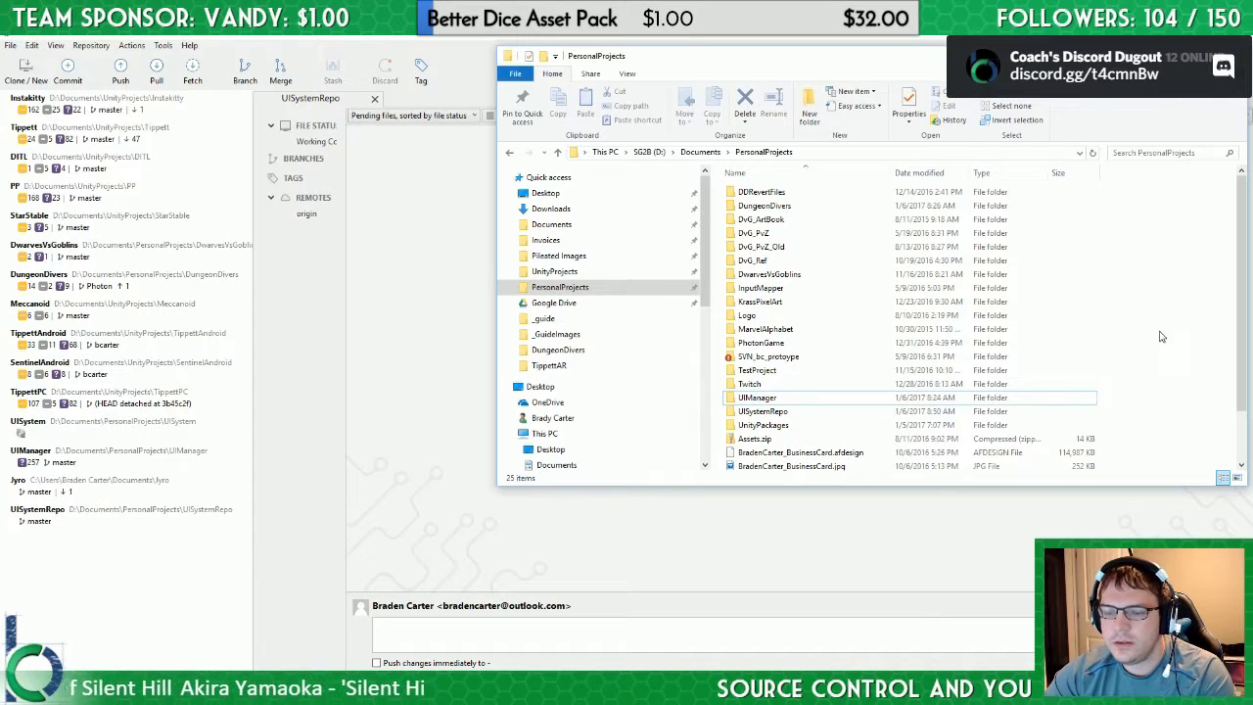
{"action": "double_click", "coordinate": [773, 411]}
{"action": "left_click", "coordinate": [744, 194]}
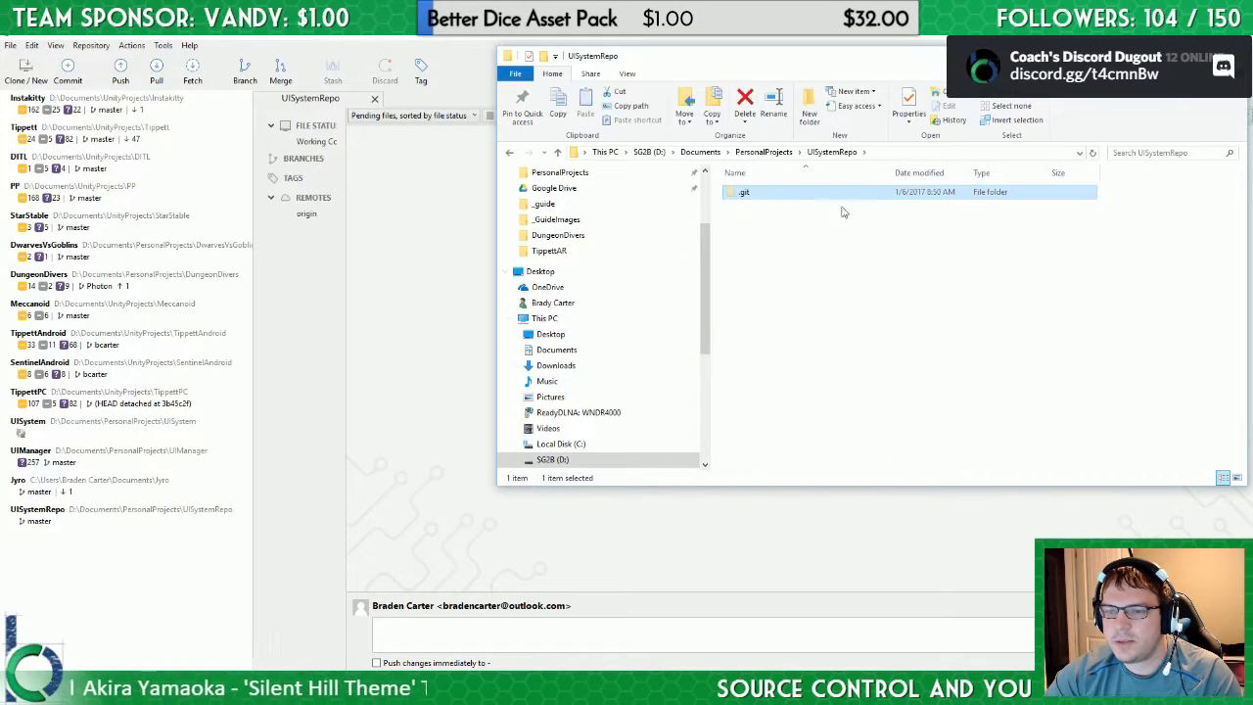
{"action": "double_click", "coordinate": [779, 200]}
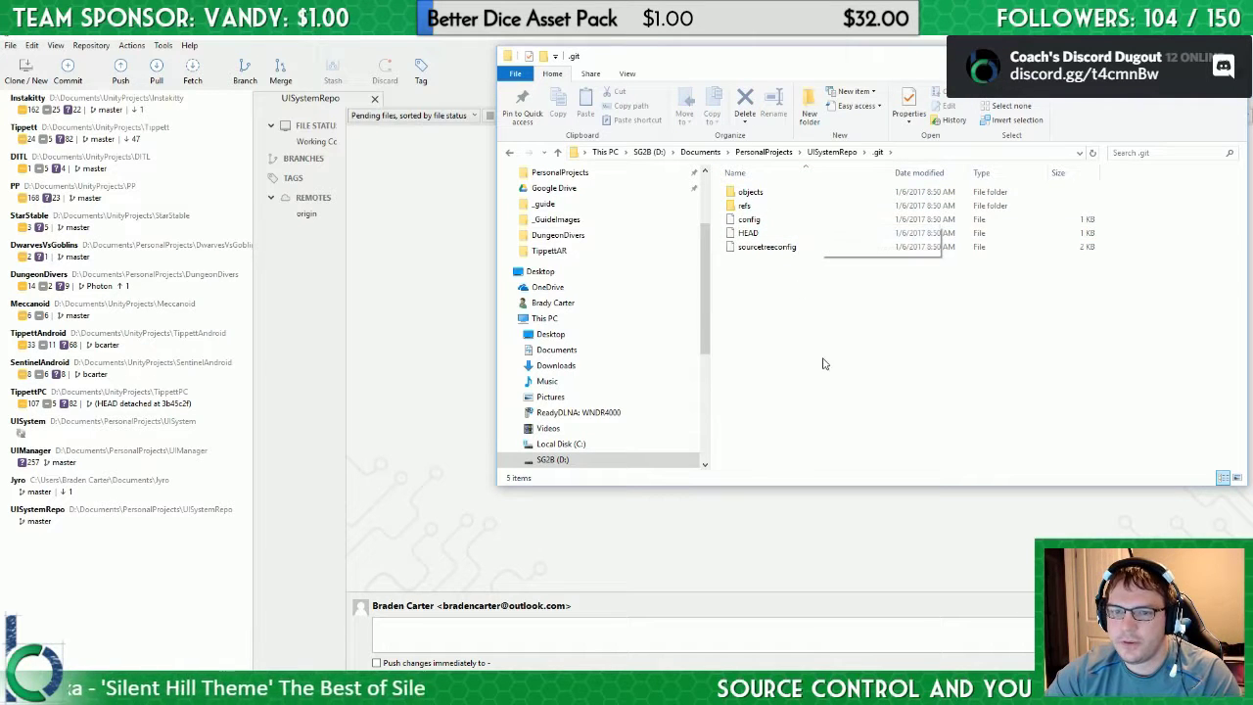
{"action": "key", "text": "alt+Left"}
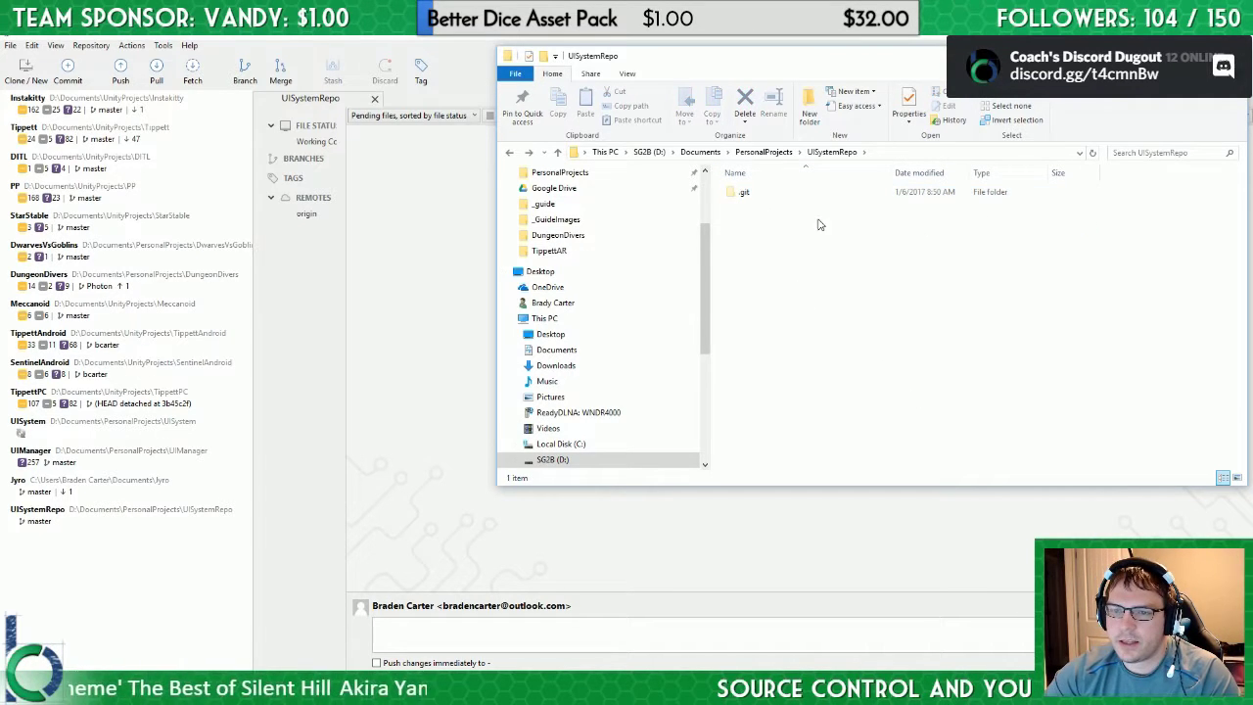
{"action": "left_click", "coordinate": [763, 152]}
Step: Copy the .git folder from UISystemRepo in File Explorer and return to the PersonalProjects folder
{"action": "left_click", "coordinate": [409, 247]}
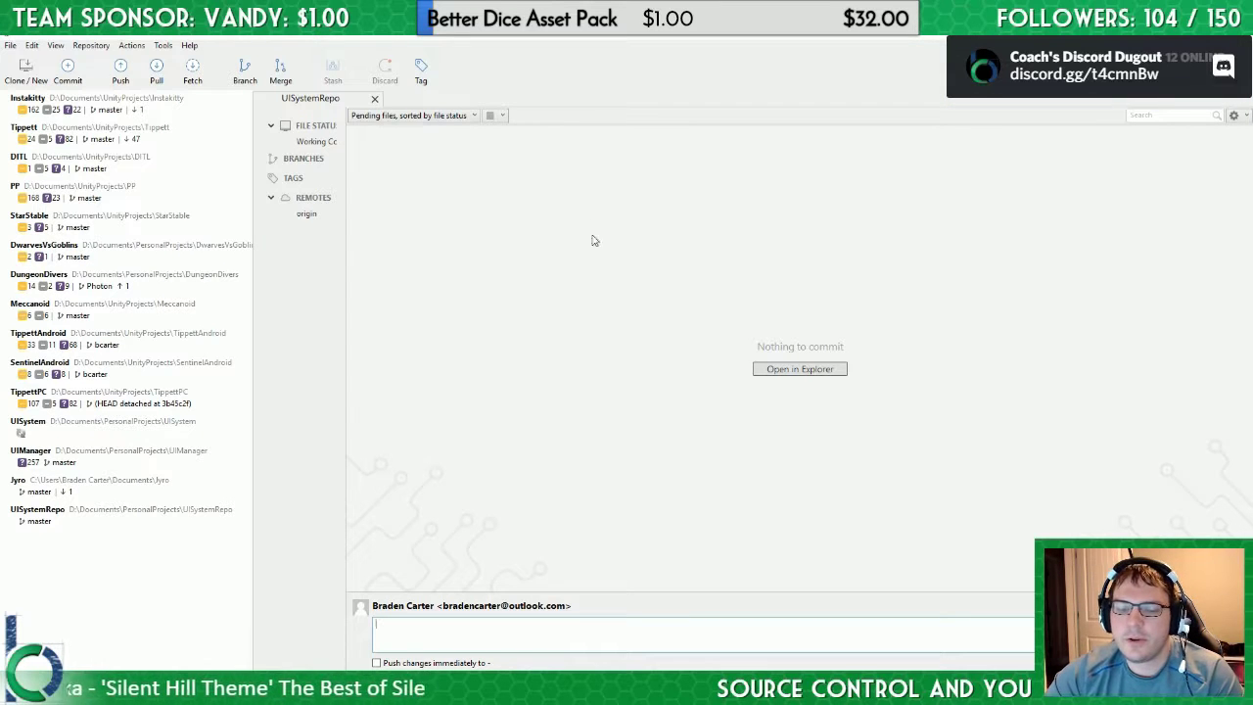
{"action": "key", "text": "alt+Tab"}
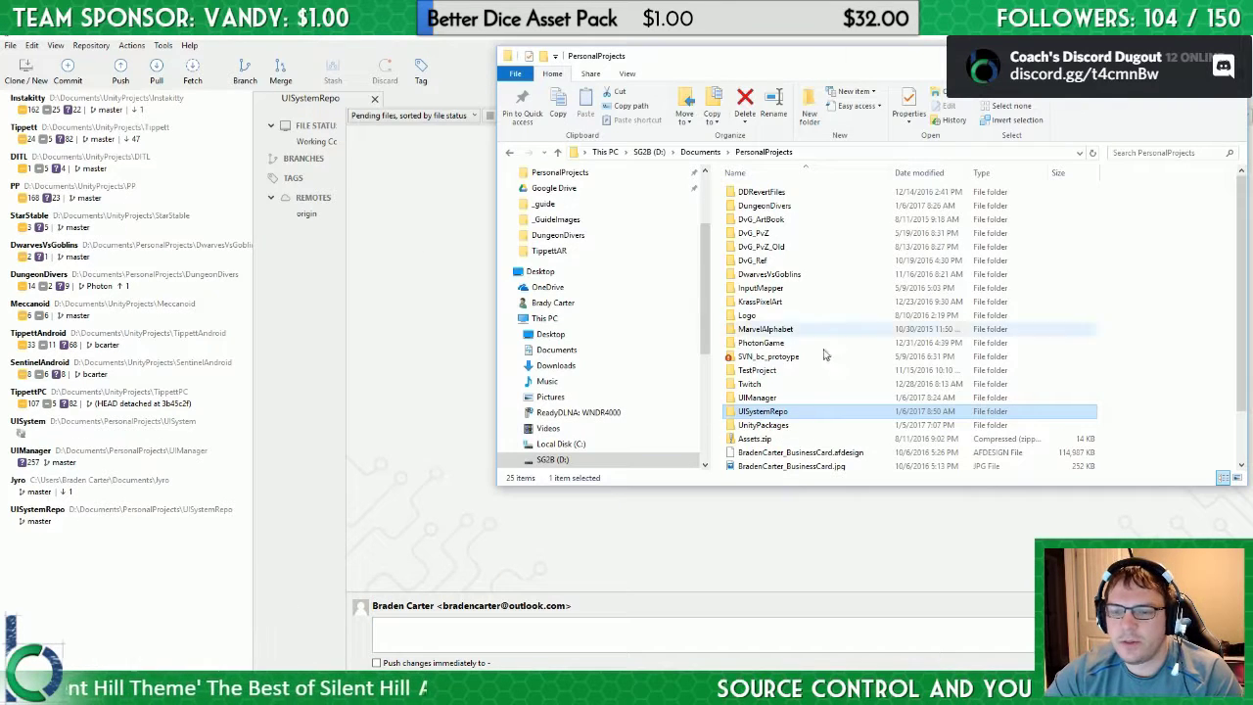
{"action": "double_click", "coordinate": [760, 412]}
{"action": "left_click", "coordinate": [777, 197]}
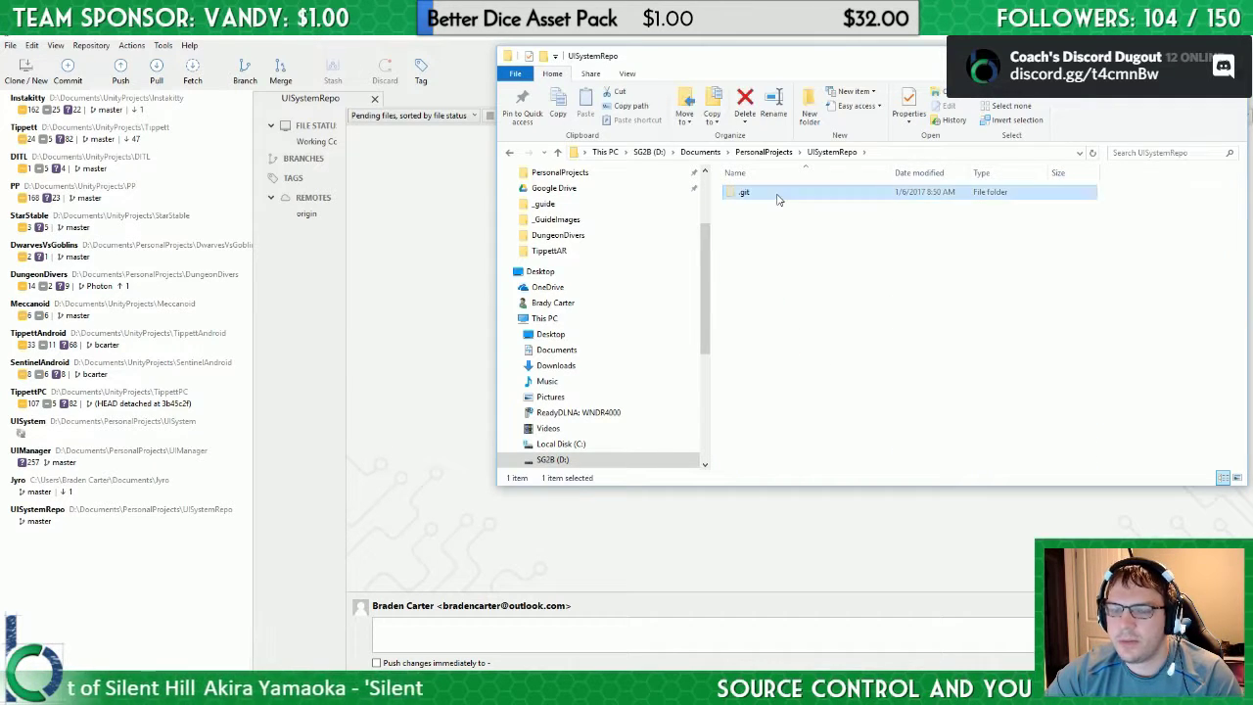
{"action": "left_click", "coordinate": [765, 153]}
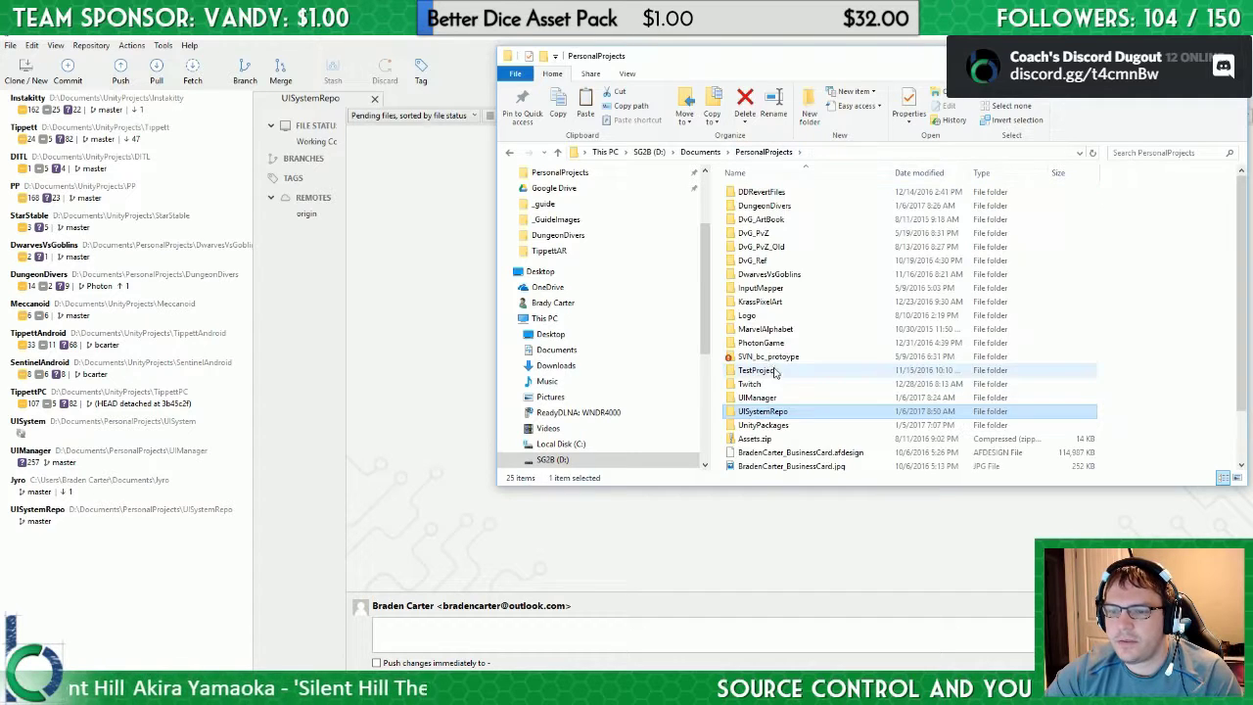
Step: Replace the .git folder in the UIManager project folder with the one from UISystemRepo
{"action": "double_click", "coordinate": [922, 361]}
{"action": "left_click", "coordinate": [744, 194]}
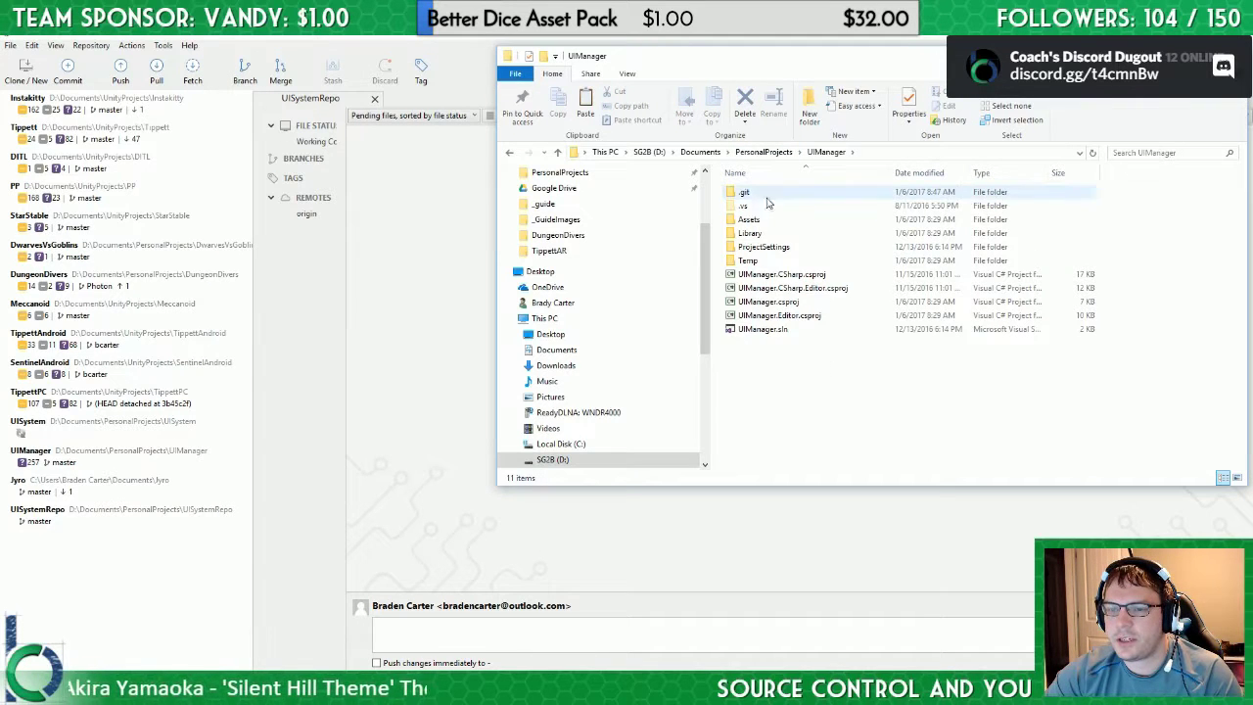
{"action": "key", "text": "Delete"}
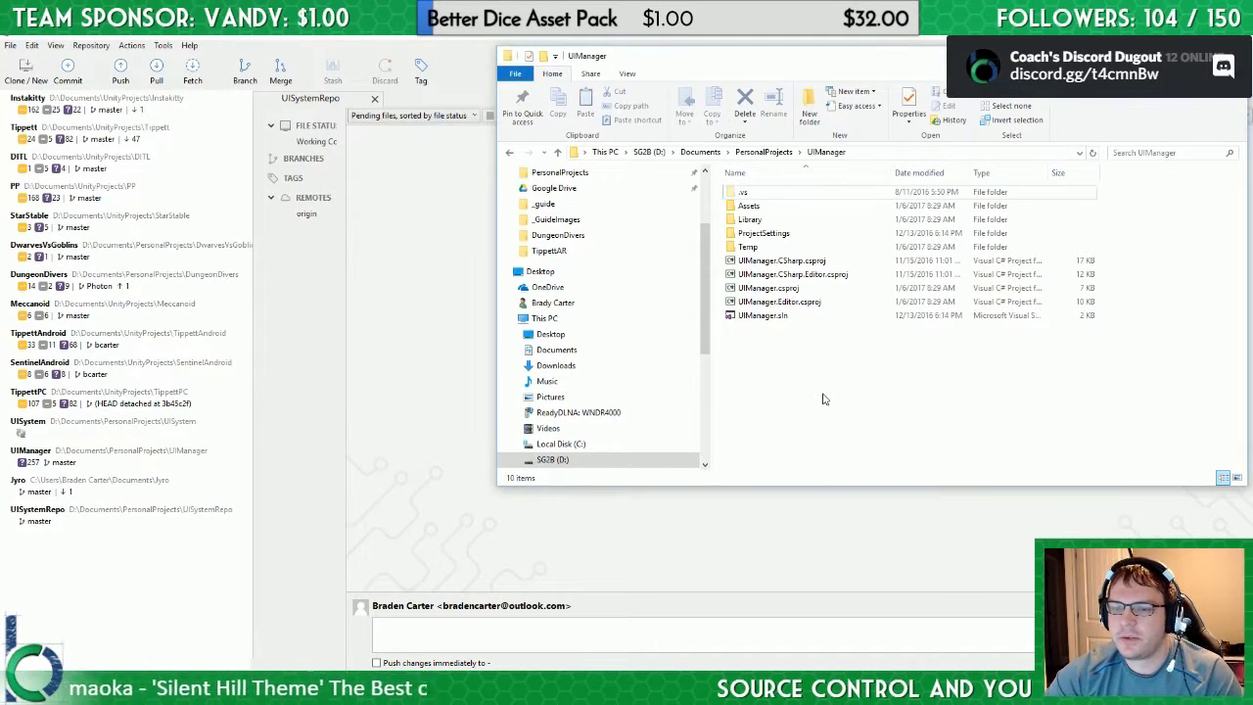
{"action": "key", "text": "ctrl+z"}
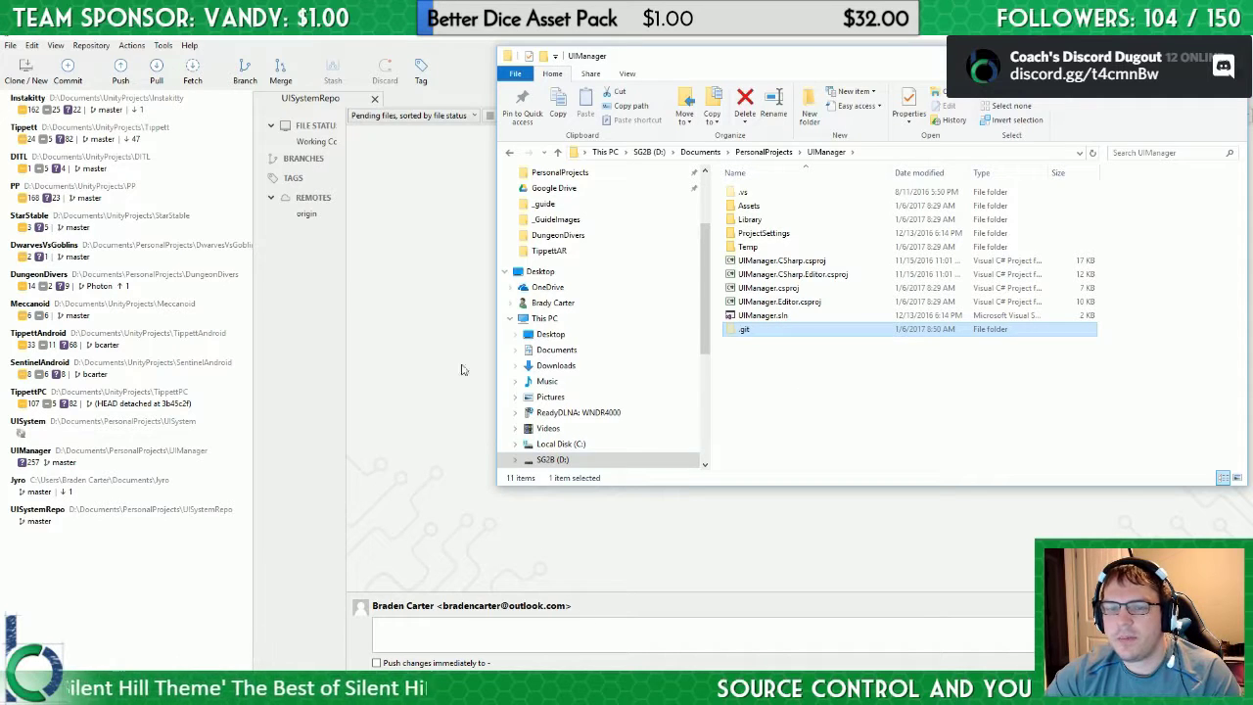
Step: Switch to Sourcetree and remove the UISystemRepo bookmark from the repository list
{"action": "left_click", "coordinate": [388, 276]}
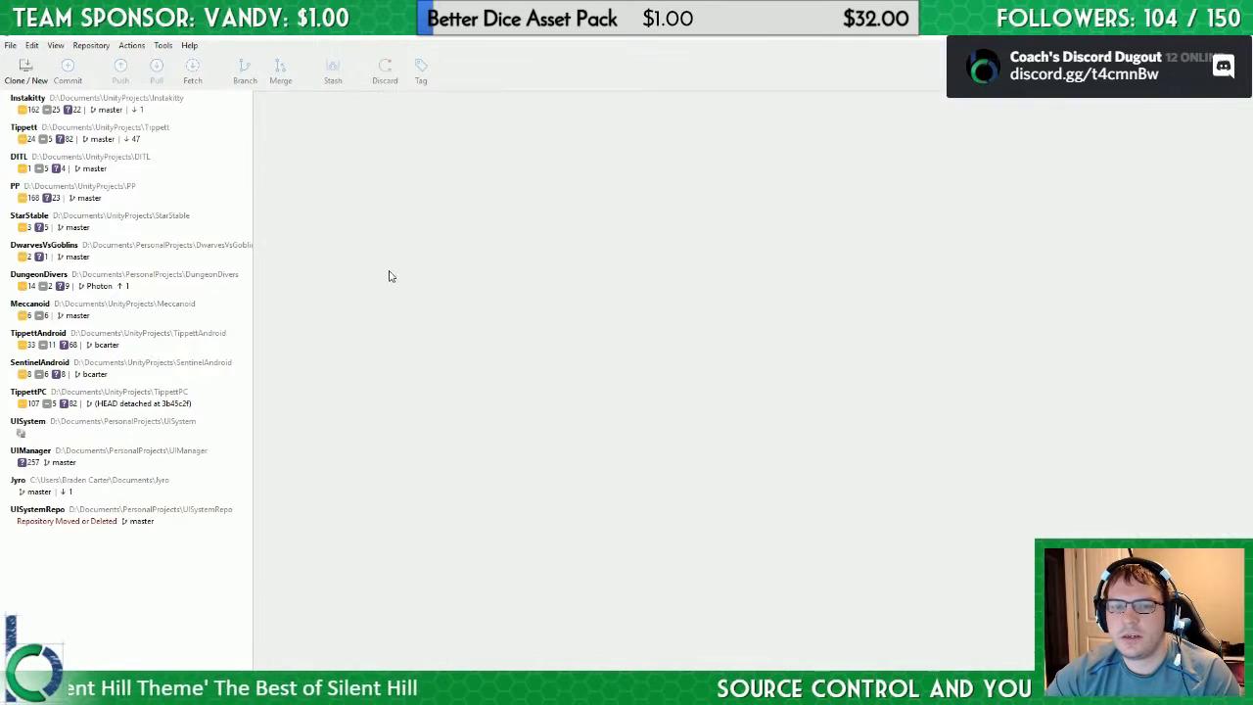
{"action": "left_click", "coordinate": [101, 516]}
{"action": "right_click", "coordinate": [152, 525]}
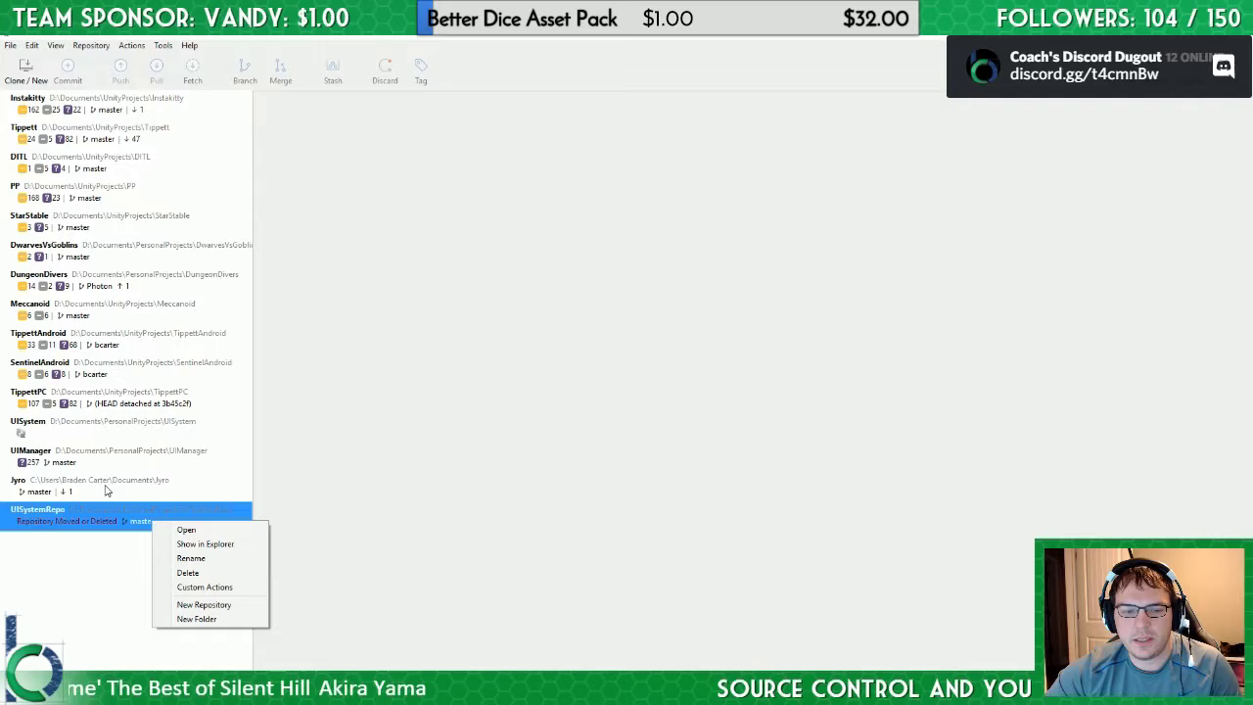
{"action": "left_click", "coordinate": [224, 573]}
{"action": "left_click", "coordinate": [700, 392]}
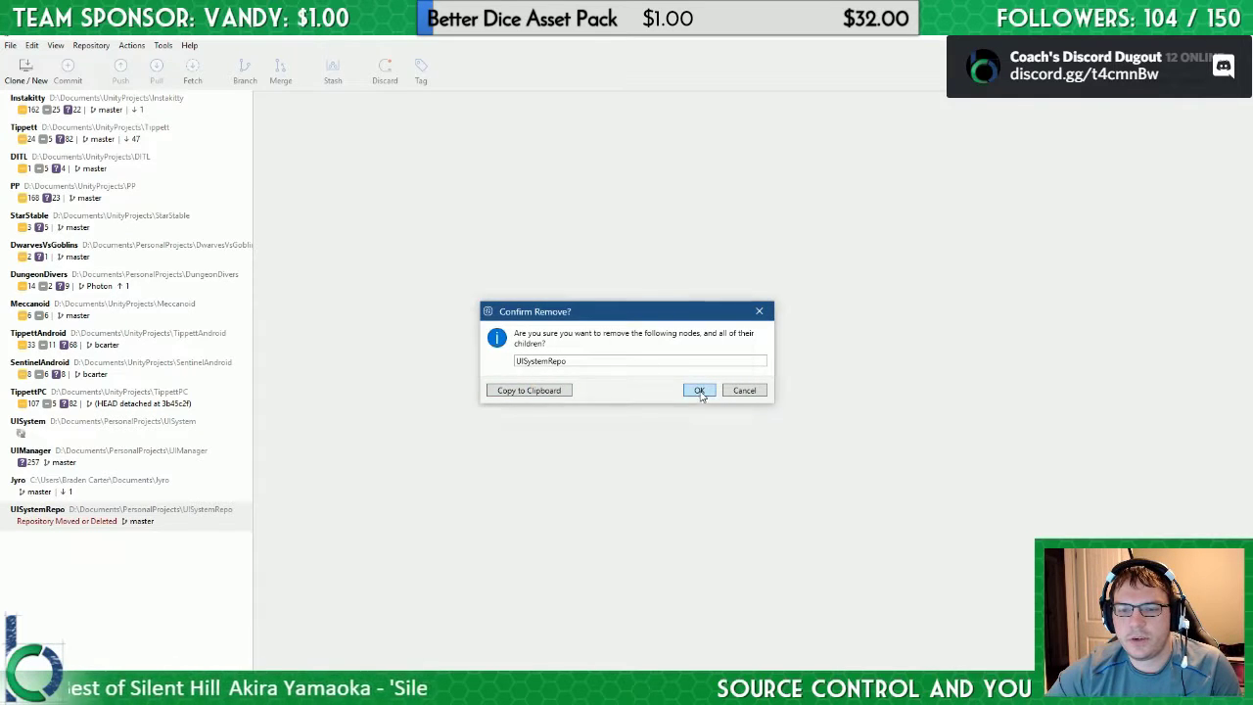
Step: Switch to File Explorer, locate the UISystemRepo folder in PersonalProjects, and return to Sourcetree
{"action": "left_click", "coordinate": [378, 690]}
{"action": "left_click", "coordinate": [788, 154]}
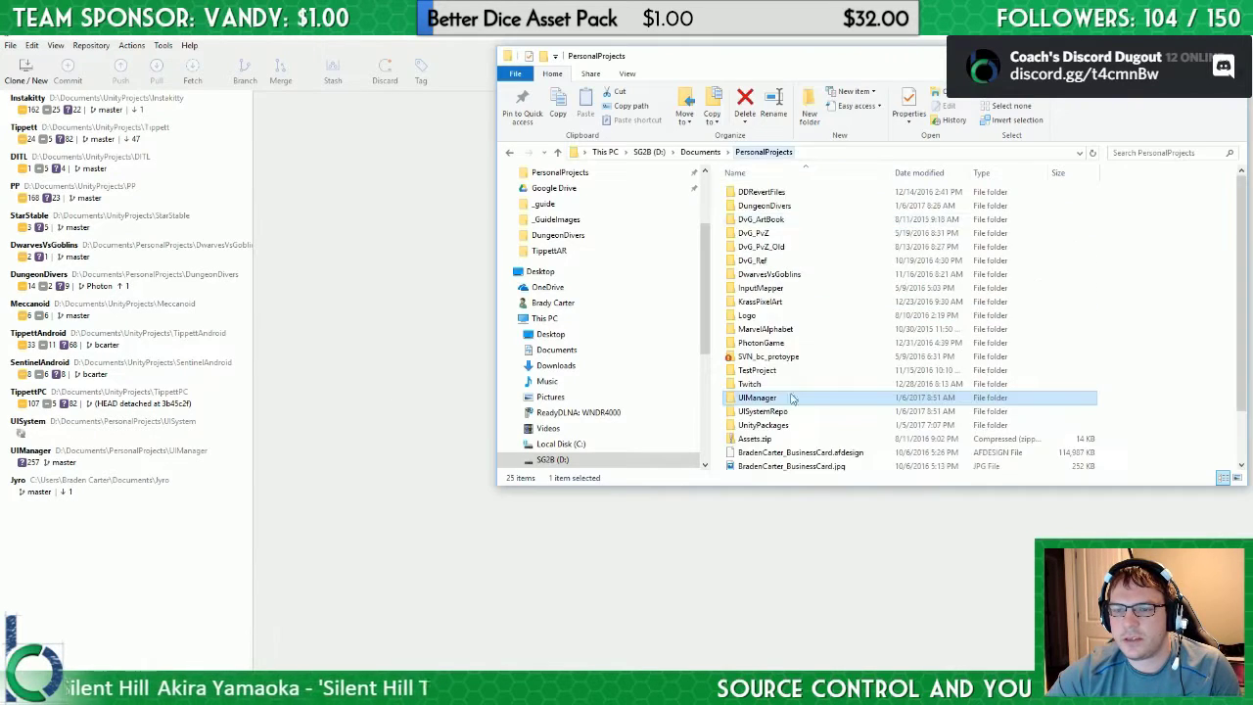
{"action": "left_click", "coordinate": [773, 412]}
{"action": "left_click", "coordinate": [551, 554]}
Step: Add the UIManager folder from PersonalProjects as a working copy and look through its unstaged files
{"action": "key", "text": "ctrl+n"}
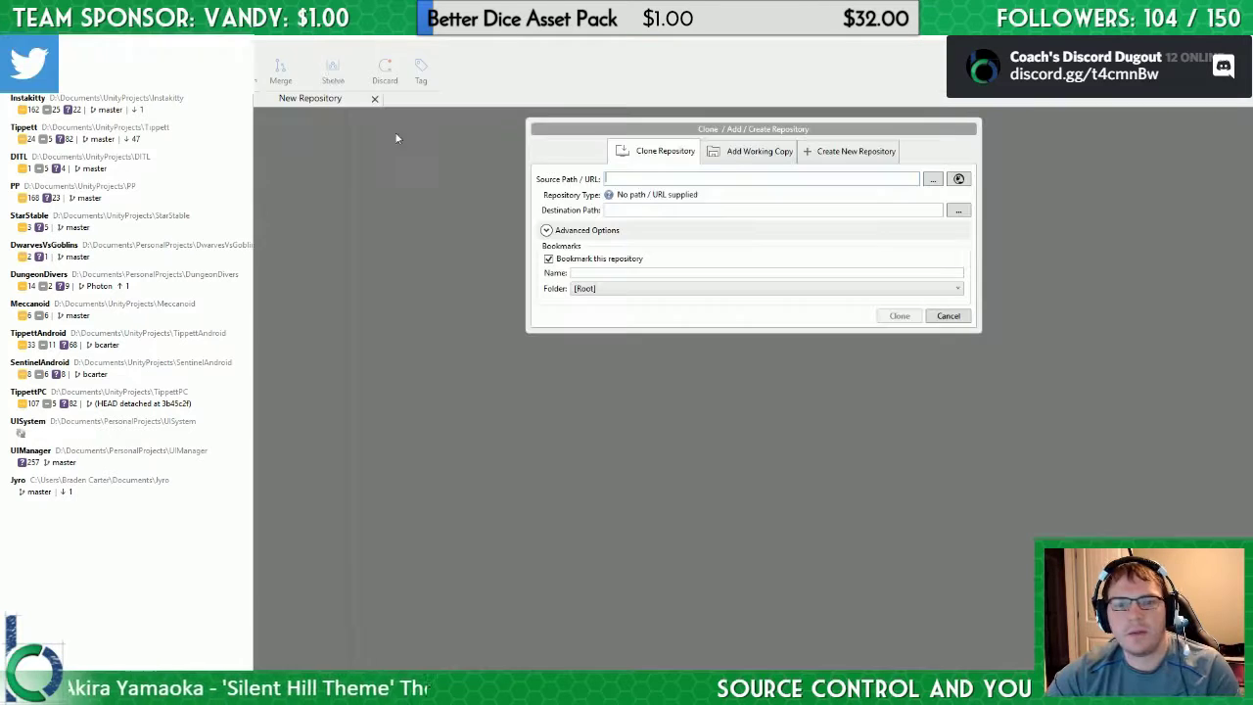
{"action": "left_click", "coordinate": [761, 153]}
{"action": "left_click", "coordinate": [961, 180]}
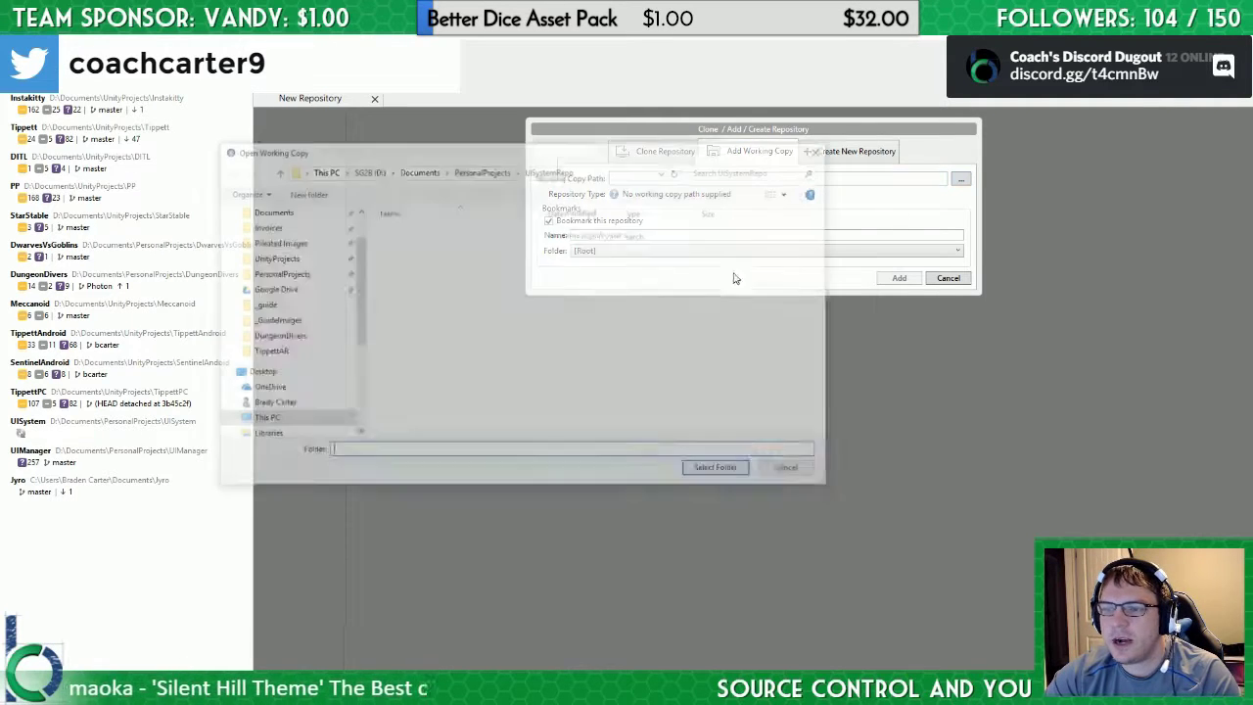
{"action": "left_click", "coordinate": [418, 235]}
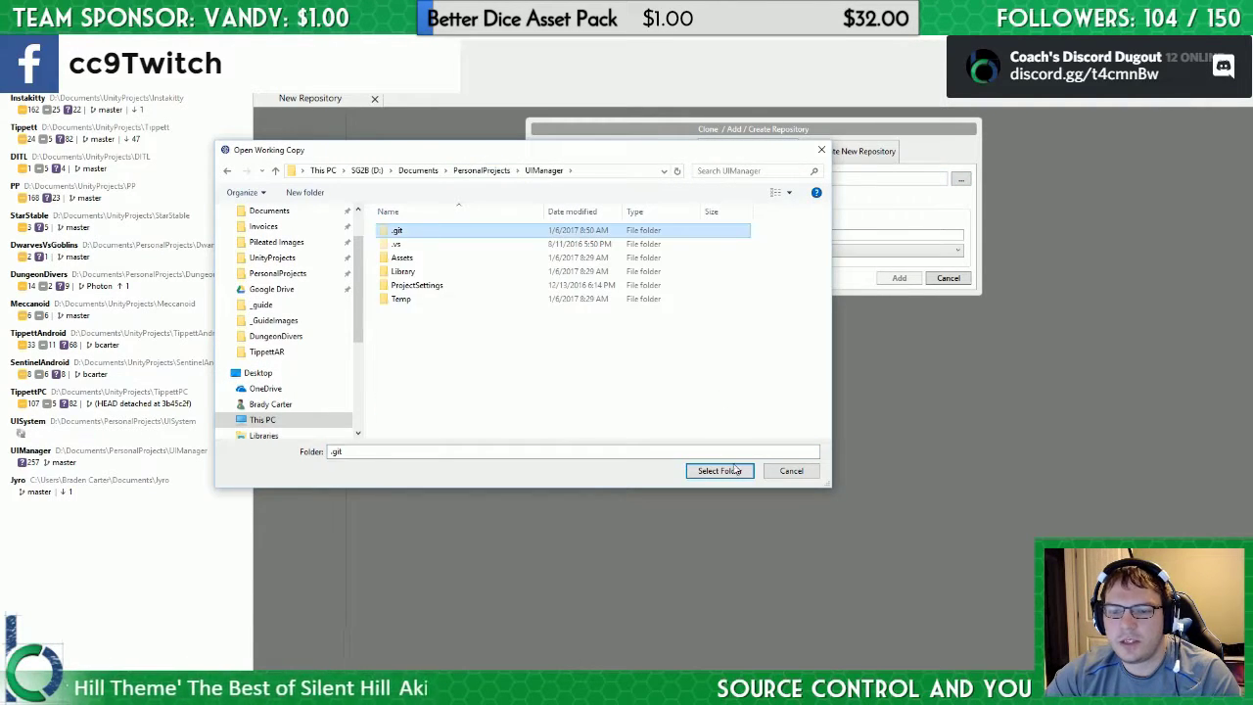
{"action": "left_click_drag", "start_coordinate": [451, 231], "coordinate": [484, 176]}
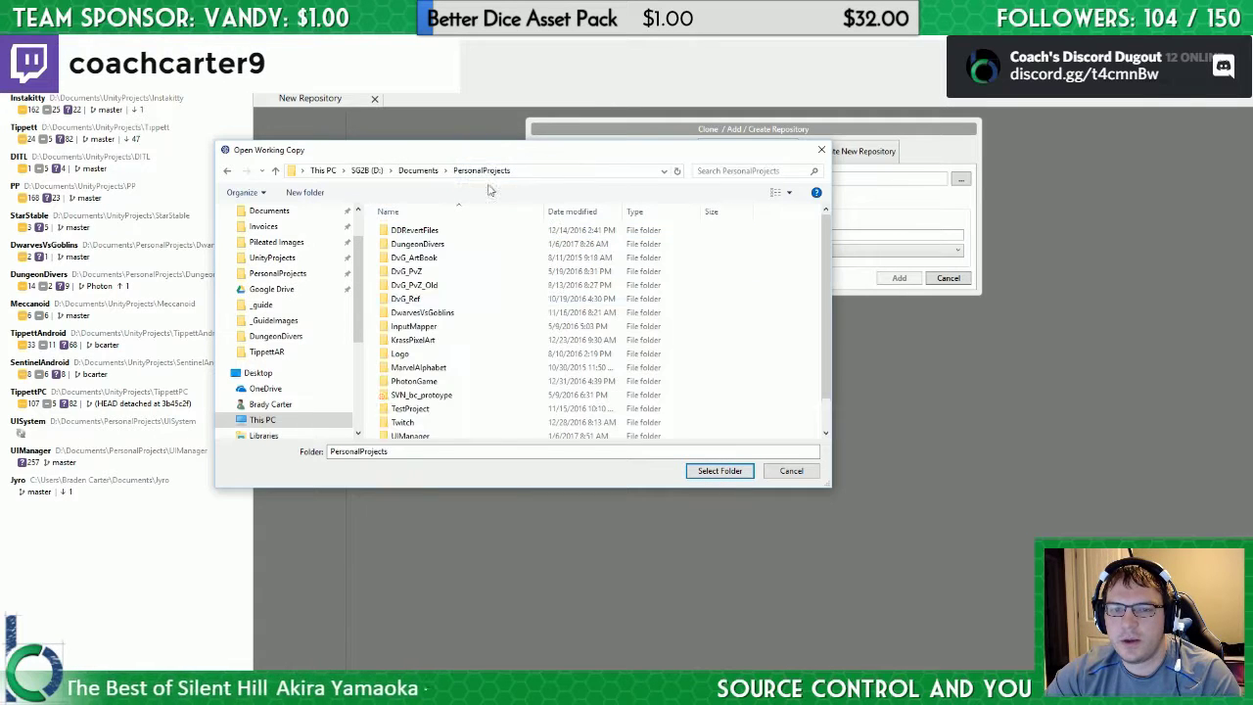
{"action": "left_click", "coordinate": [719, 471]}
{"action": "left_click", "coordinate": [898, 278]}
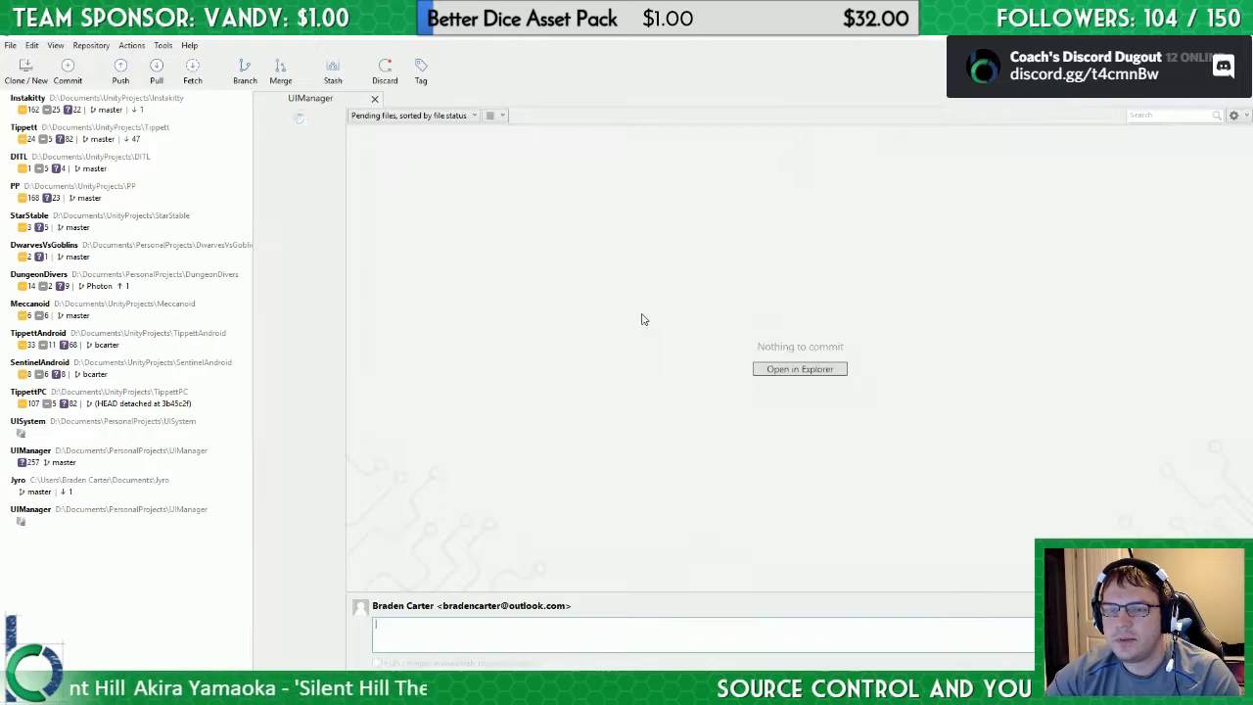
{"action": "left_click", "coordinate": [493, 384]}
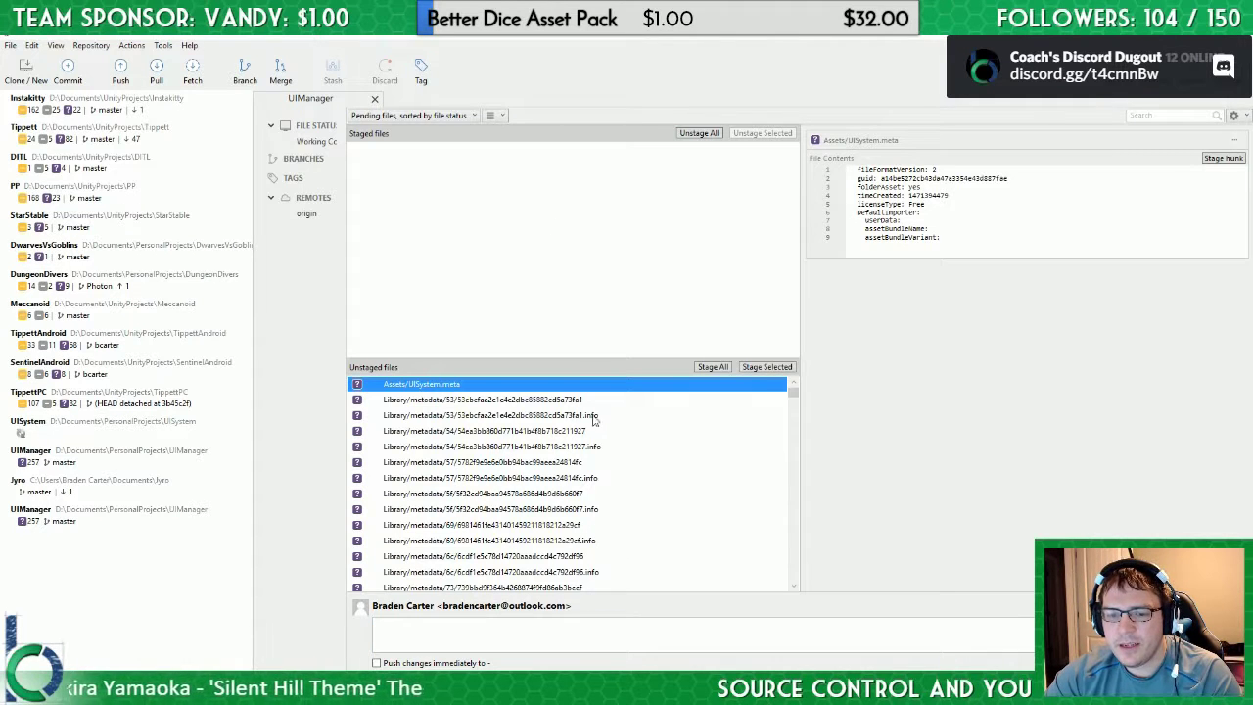
{"action": "scroll", "coordinate": [636, 423], "scroll_direction": "down", "scroll_amount": 5}
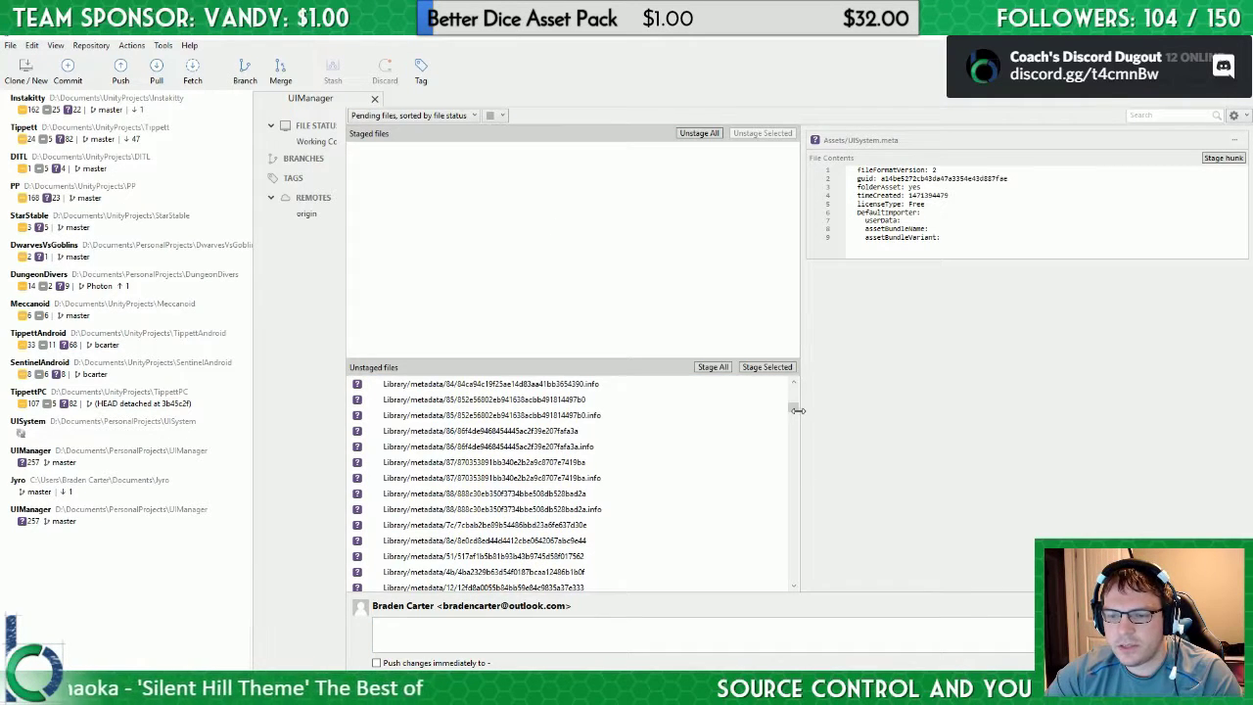
Step: Switch to File Explorer and copy the .gitignore file from the DungeonDivers folder into the UIManager folder
{"action": "key", "text": "ctrl+shift+o"}
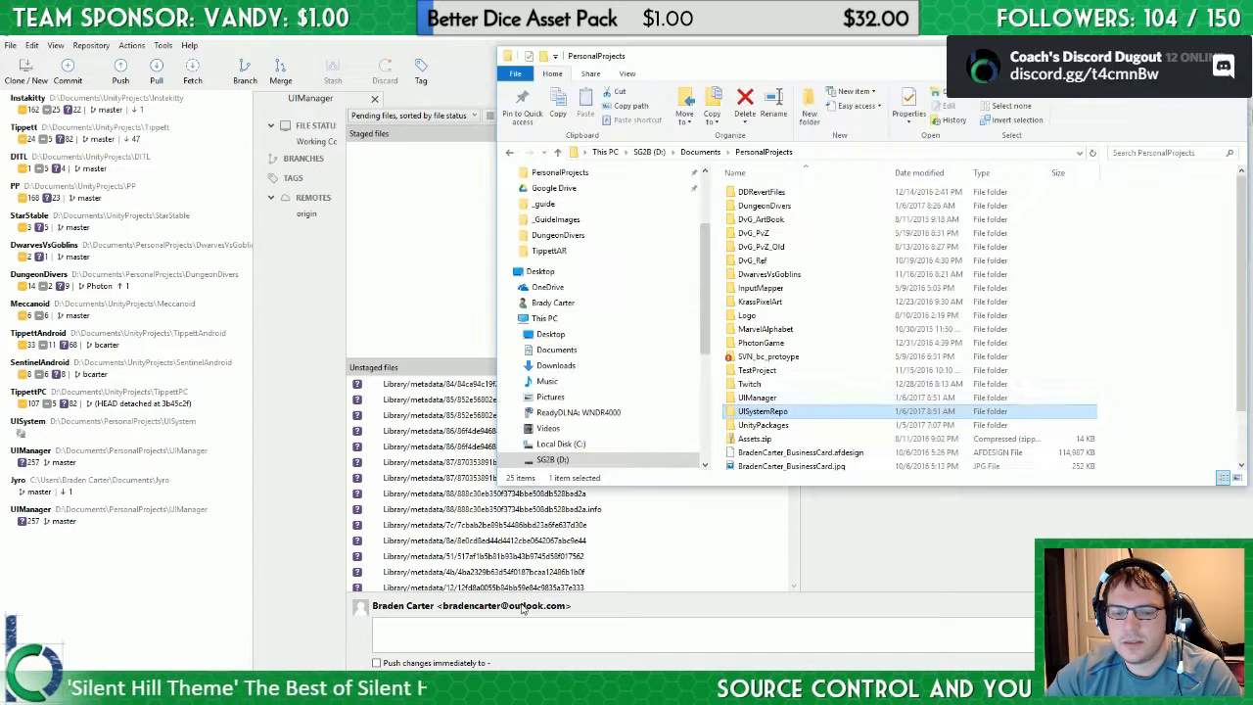
{"action": "left_click", "coordinate": [780, 208]}
{"action": "double_click", "coordinate": [781, 209]}
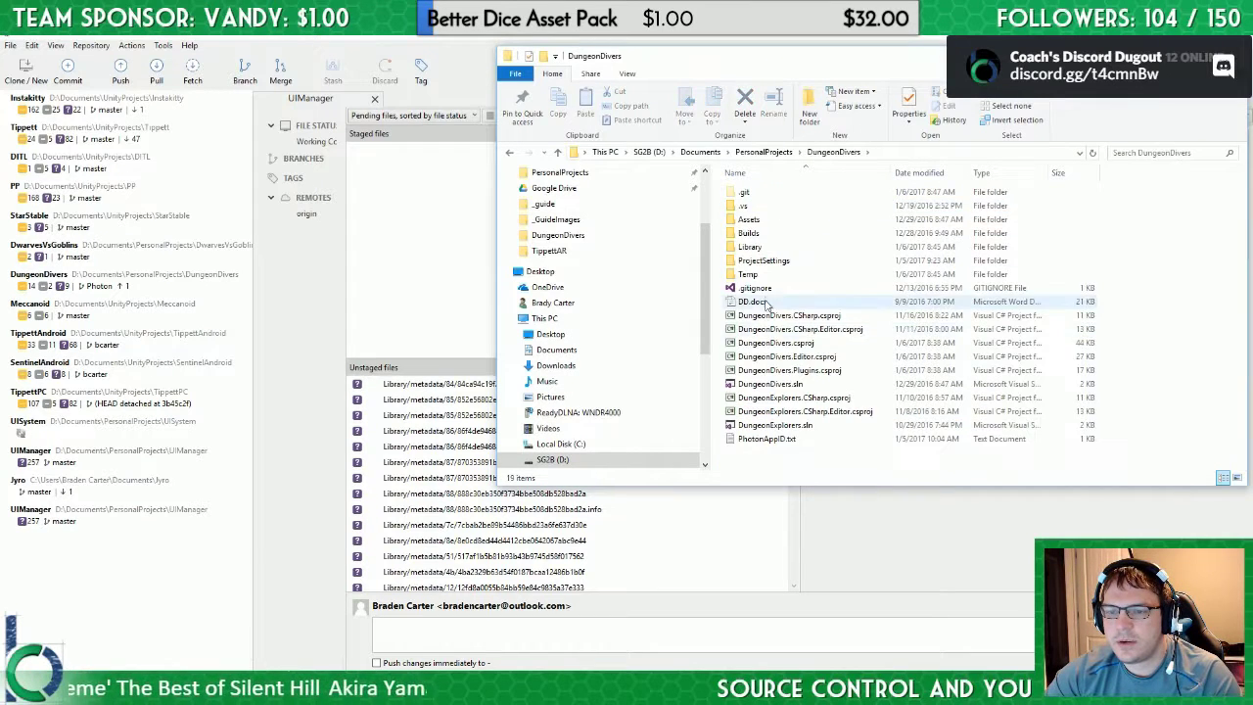
{"action": "left_click", "coordinate": [766, 289]}
{"action": "key", "text": "ctrl+c"}
{"action": "left_click", "coordinate": [771, 153]}
{"action": "double_click", "coordinate": [759, 397]}
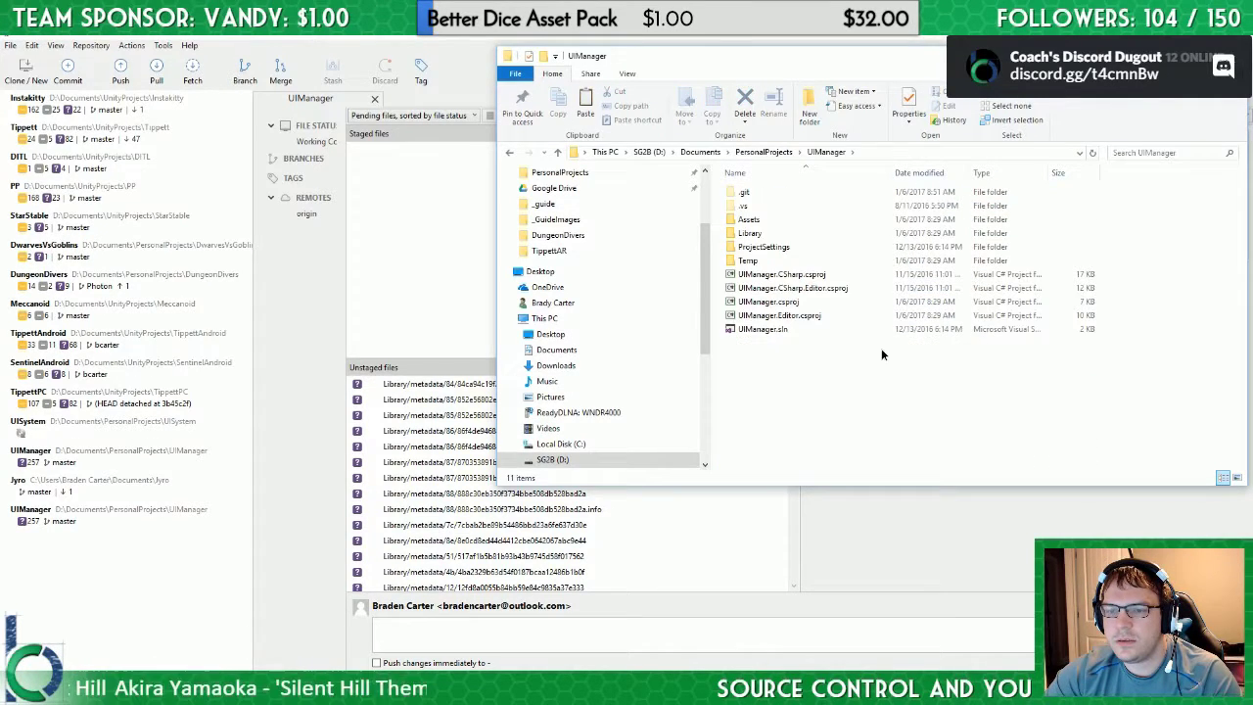
{"action": "key", "text": "ctrl+v"}
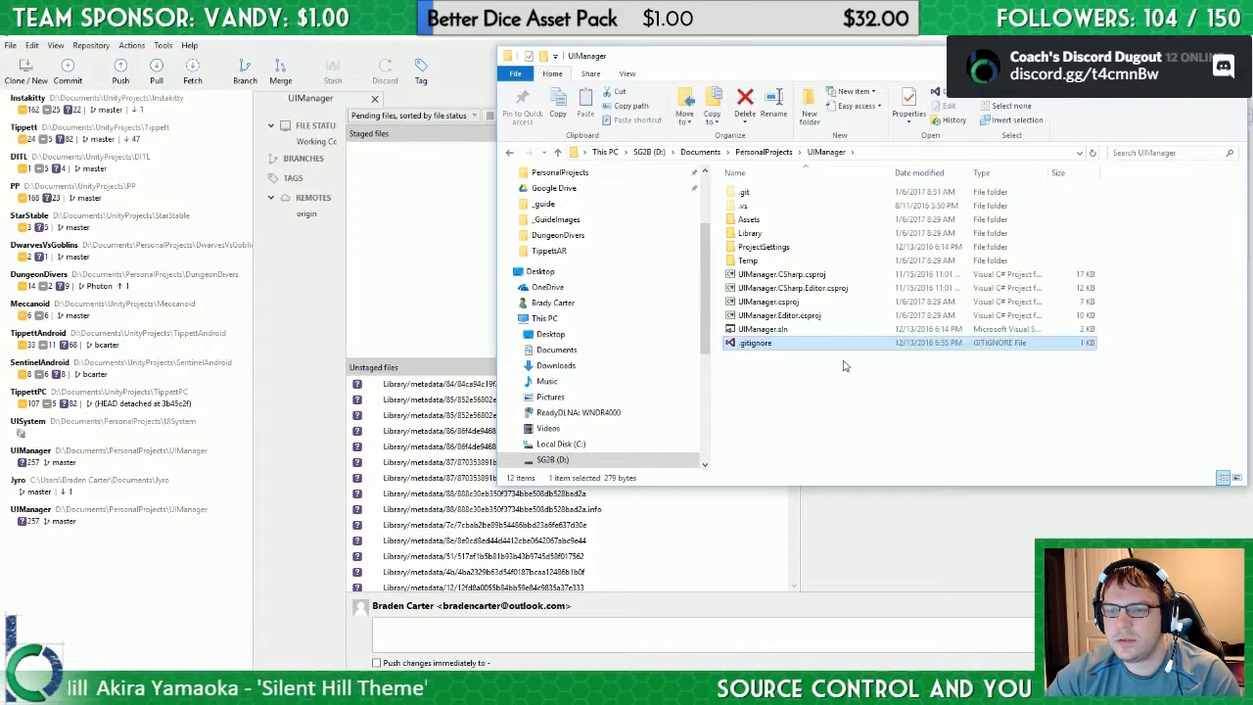
Step: Switch to Sourcetree and look through UIManager's unstaged files for entries the .gitignore should exclude
{"action": "left_click", "coordinate": [871, 553]}
{"action": "left_click", "coordinate": [712, 510]}
{"action": "scroll", "coordinate": [685, 512], "scroll_direction": "up", "scroll_amount": 5}
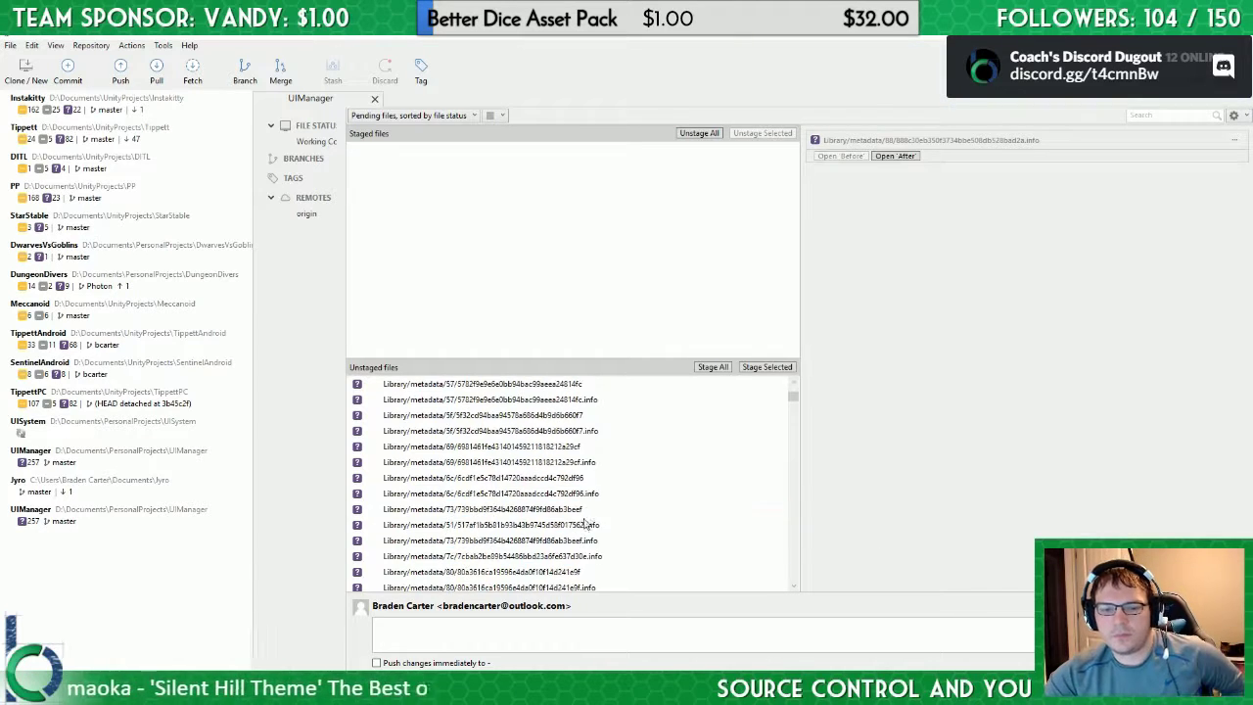
{"action": "left_click", "coordinate": [576, 384]}
{"action": "left_click_drag", "start_coordinate": [793, 392], "coordinate": [792, 548]}
{"action": "scroll", "coordinate": [779, 578], "scroll_direction": "up", "scroll_amount": 5}
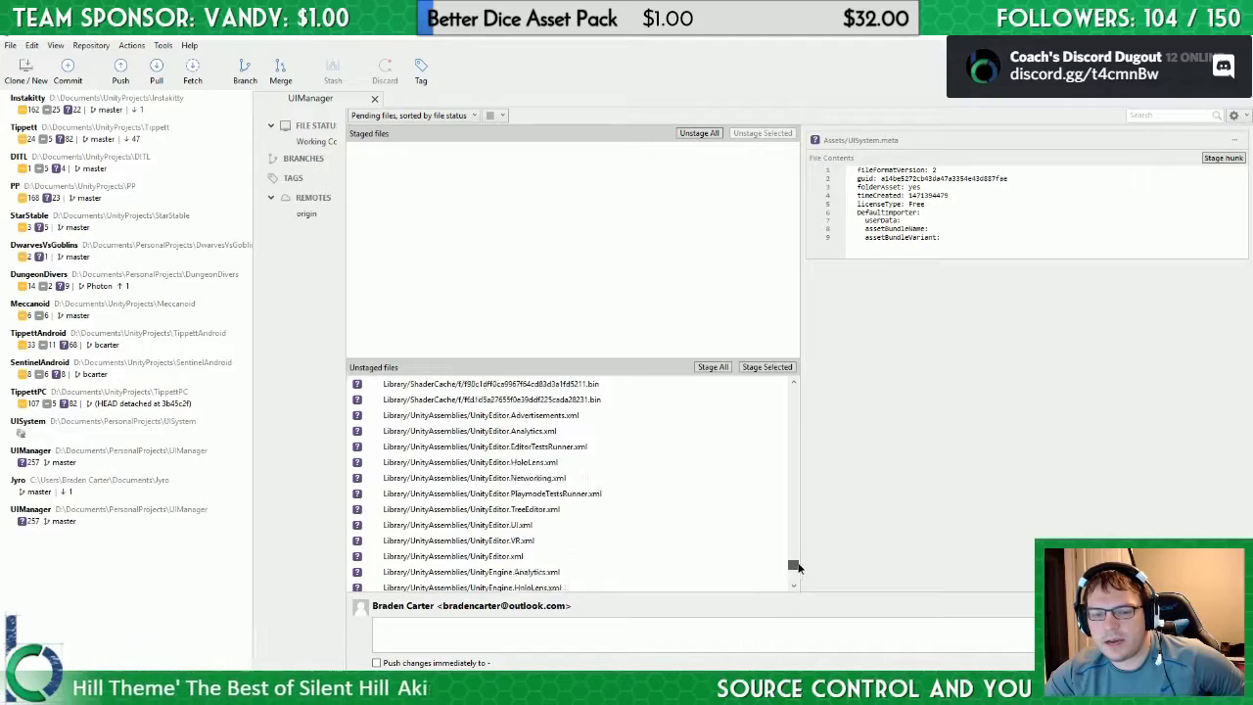
{"action": "scroll", "coordinate": [793, 521], "scroll_direction": "up", "scroll_amount": 4}
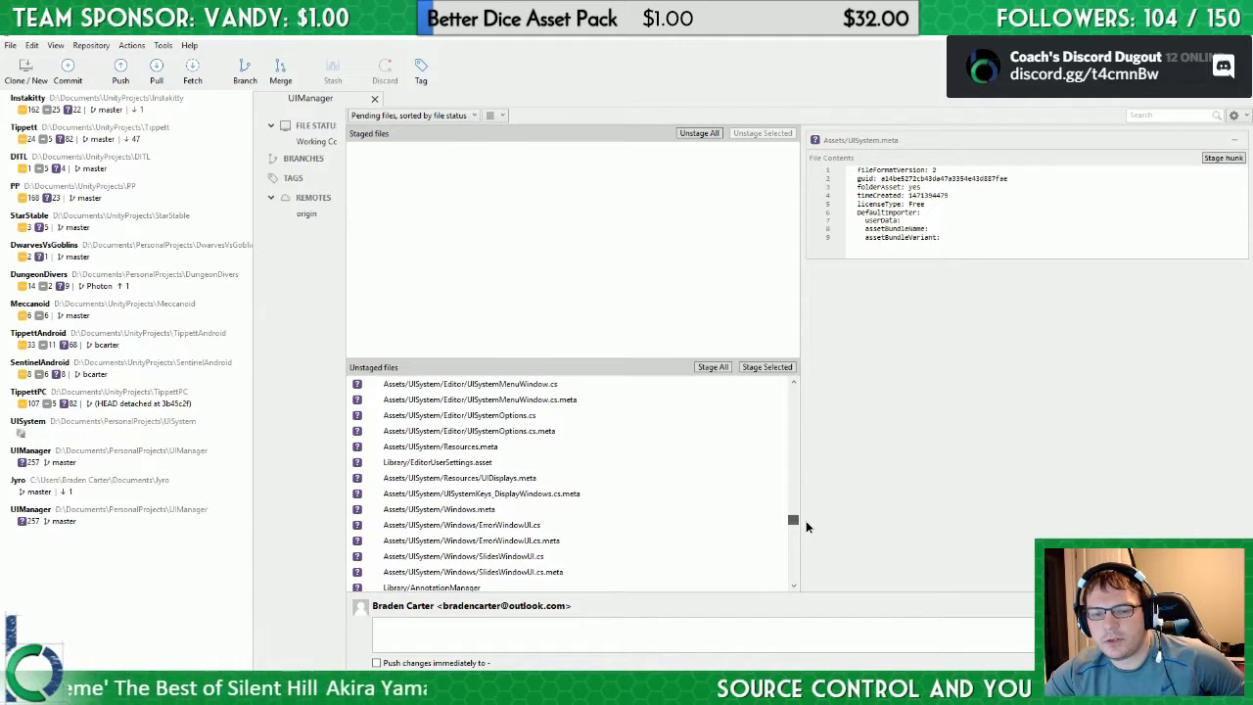
{"action": "left_click_drag", "start_coordinate": [789, 485], "coordinate": [797, 365]}
{"action": "left_click", "coordinate": [769, 366]}
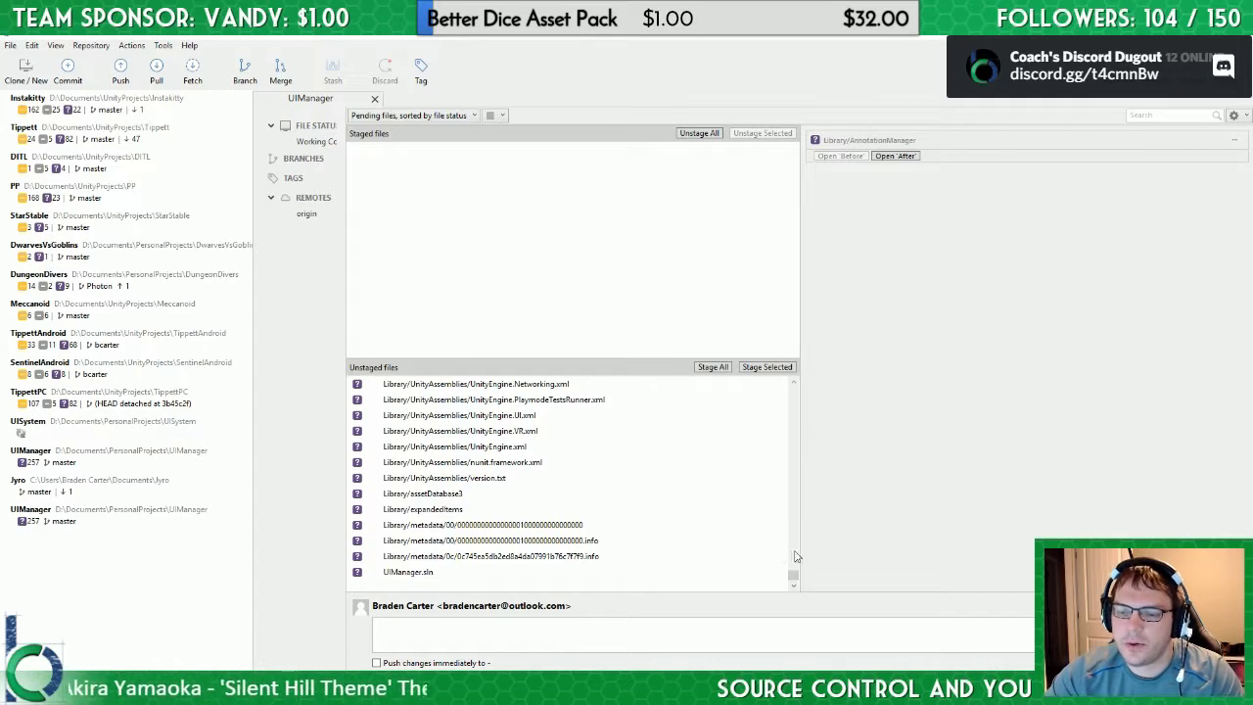
{"action": "left_click", "coordinate": [524, 448]}
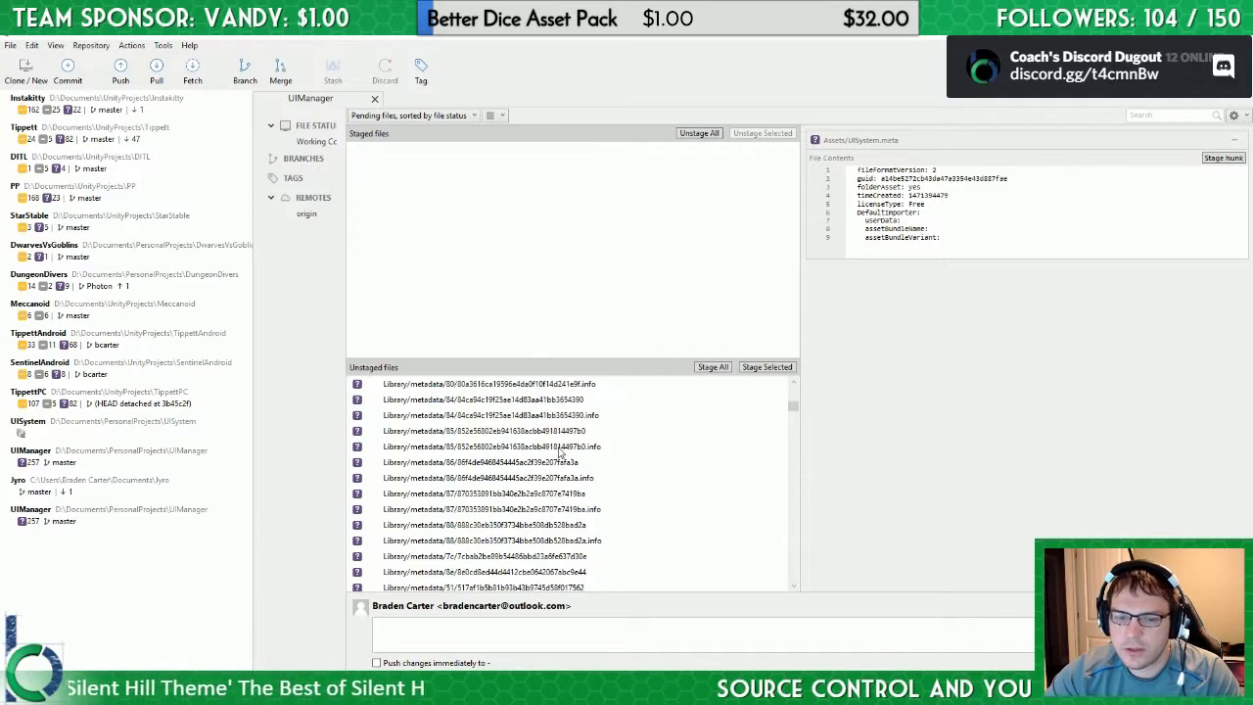
{"action": "scroll", "coordinate": [636, 469], "scroll_direction": "down", "scroll_amount": 5}
{"action": "scroll", "coordinate": [636, 470], "scroll_direction": "down", "scroll_amount": 5}
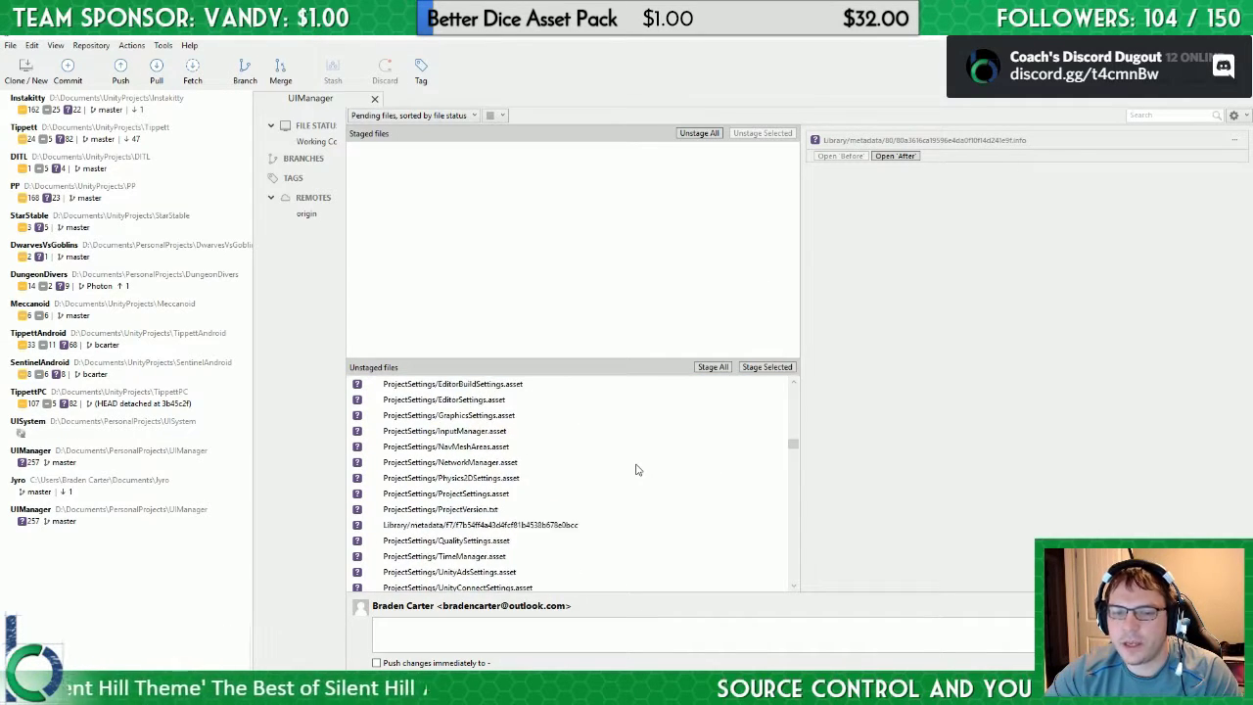
{"action": "scroll", "coordinate": [636, 469], "scroll_direction": "down", "scroll_amount": 1}
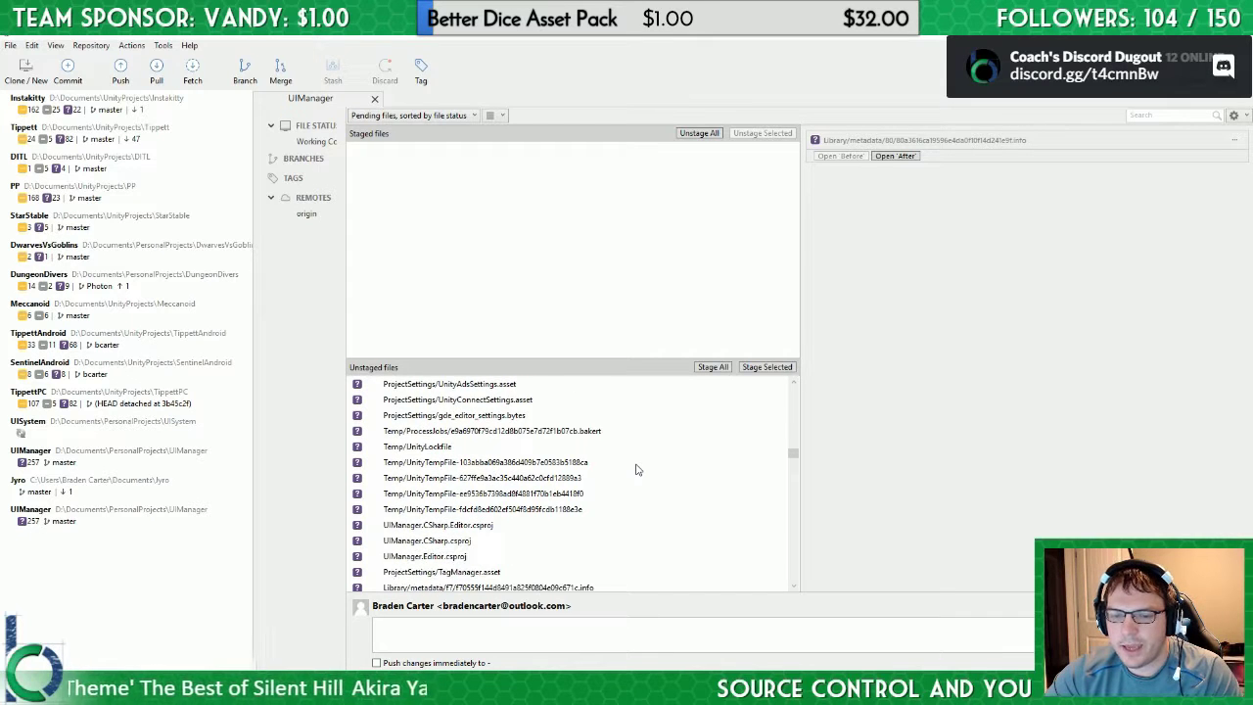
{"action": "scroll", "coordinate": [643, 466], "scroll_direction": "down", "scroll_amount": 2}
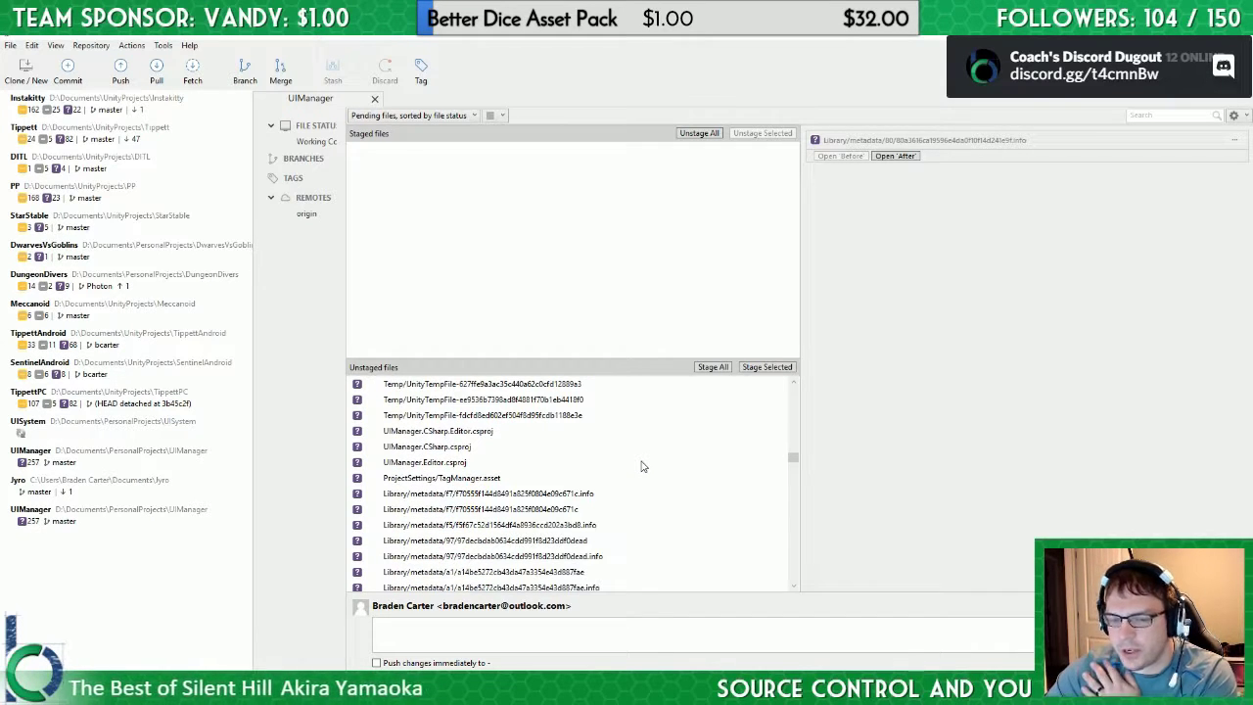
Step: Check the refreshed unstaged list and preview the gde_editor_settings, ErrorWindowUI, UISystemKeys_DisplayWindows and UIDisplays.meta files
{"action": "left_click", "coordinate": [643, 482]}
{"action": "scroll", "coordinate": [646, 480], "scroll_direction": "down", "scroll_amount": 3}
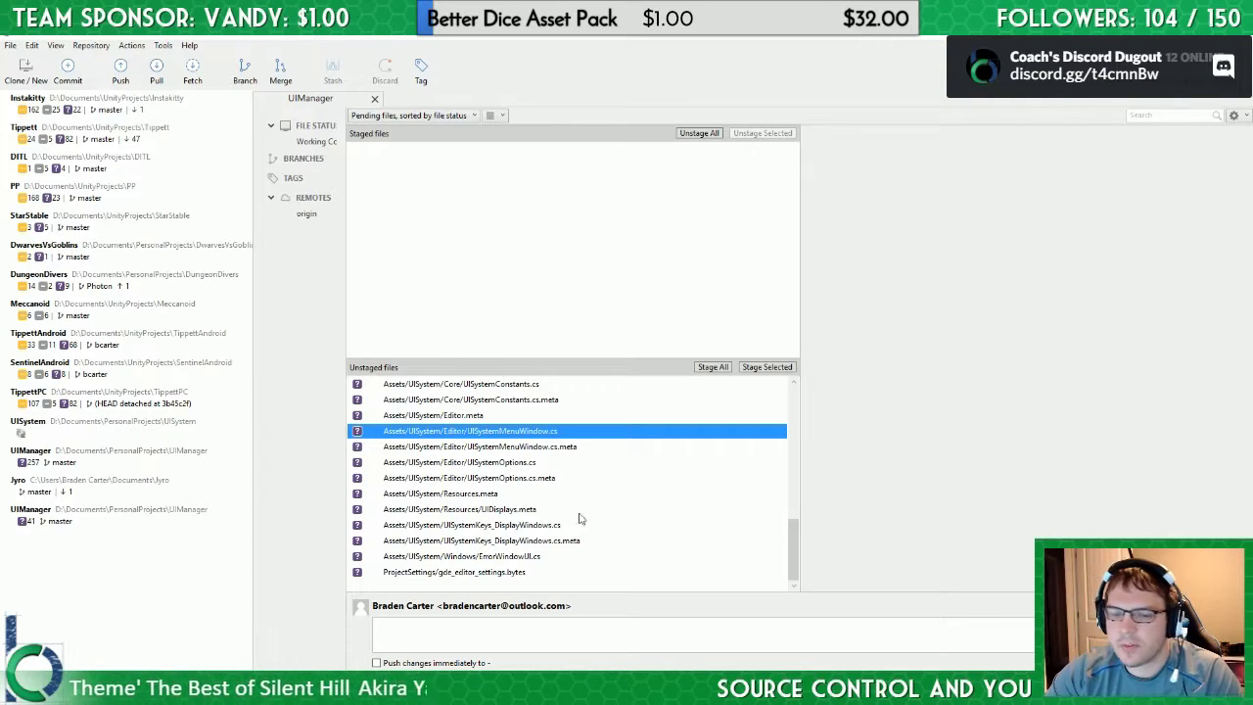
{"action": "left_click", "coordinate": [468, 573]}
{"action": "left_click", "coordinate": [513, 555]}
{"action": "left_click", "coordinate": [536, 538]}
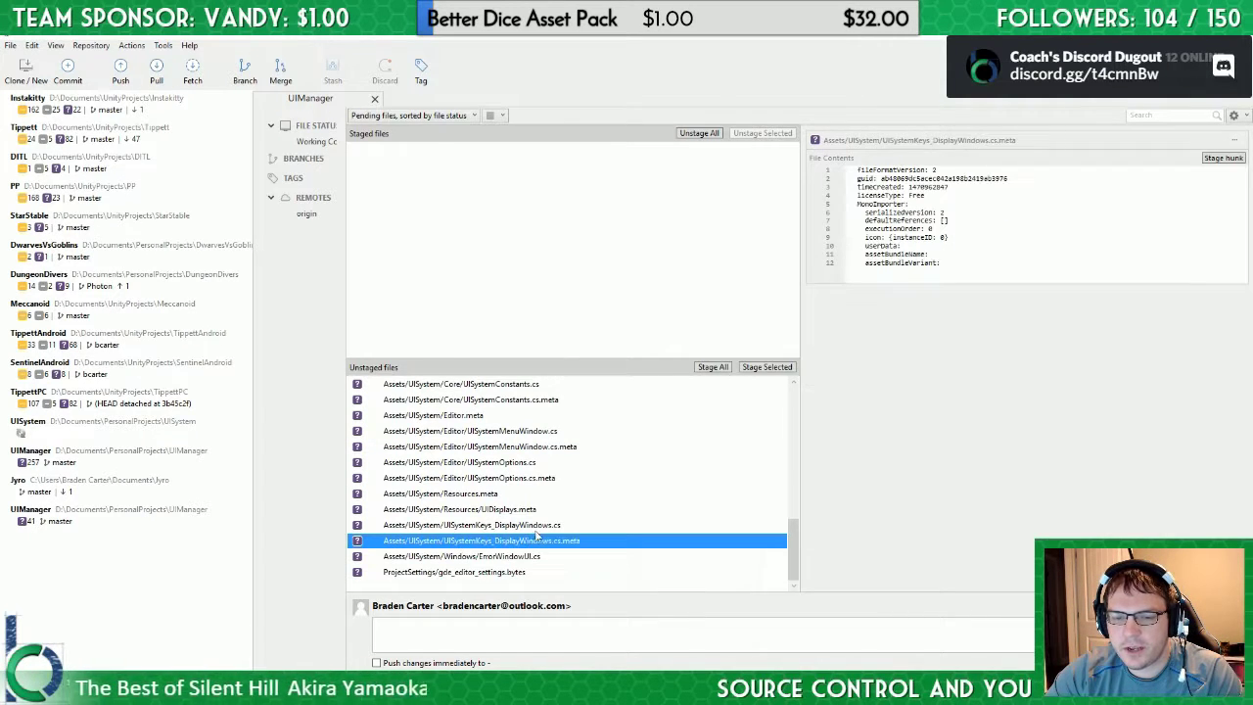
{"action": "left_click", "coordinate": [544, 526]}
{"action": "left_click", "coordinate": [522, 510]}
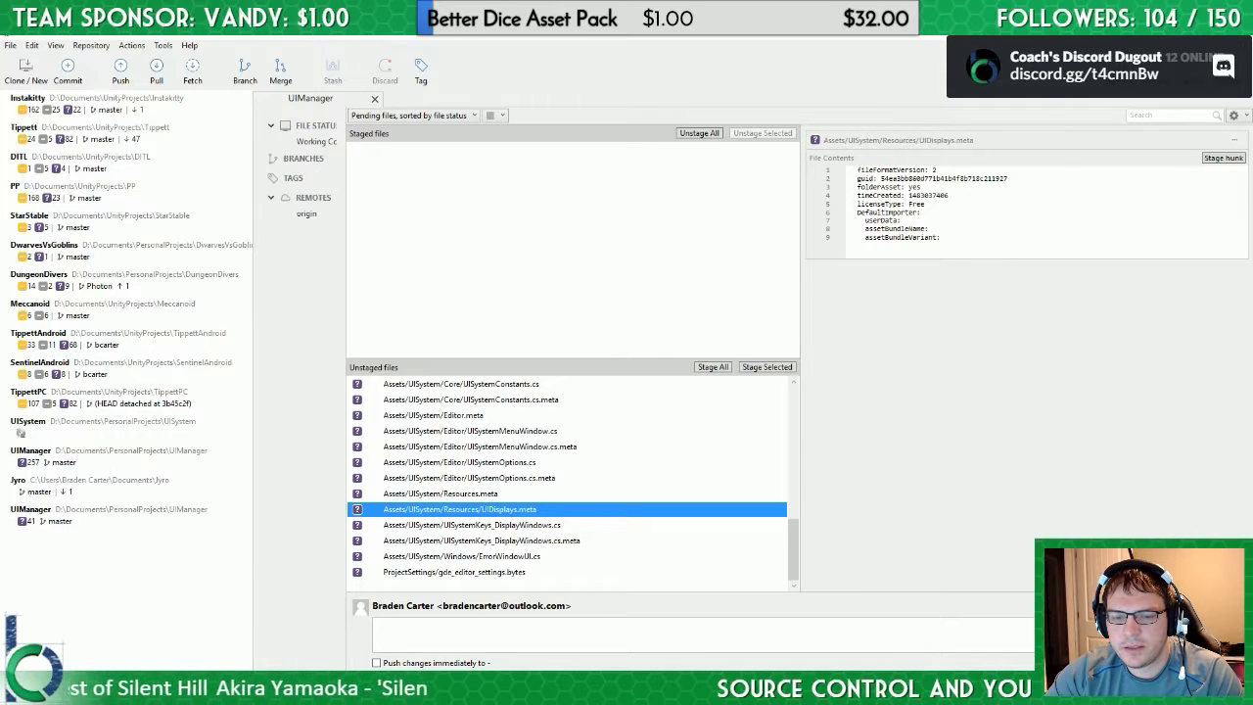
Step: Switch to Unity, expand the whole UISystem folder to check its scripts, and return to Sourcetree
{"action": "mouse_move", "coordinate": [401, 697]}
{"action": "left_click", "coordinate": [328, 641]}
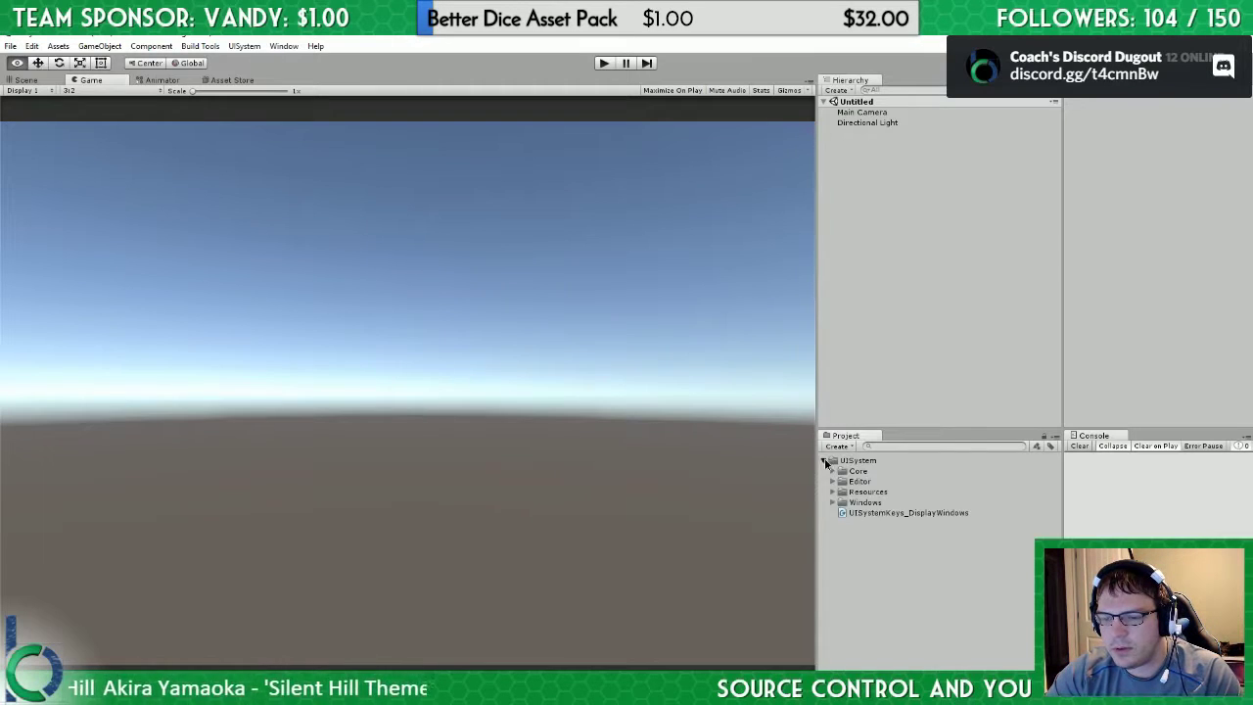
{"action": "left_click", "coordinate": [825, 461], "text": "alt"}
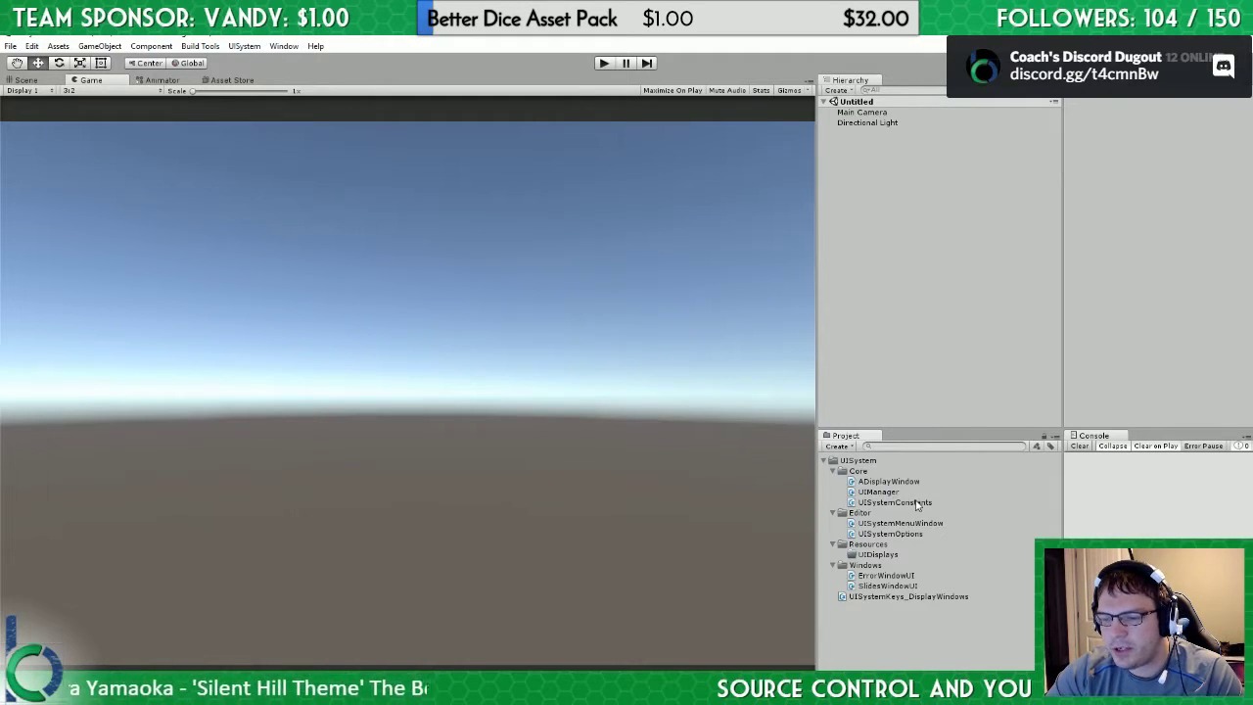
{"action": "key", "text": "alt+Tab"}
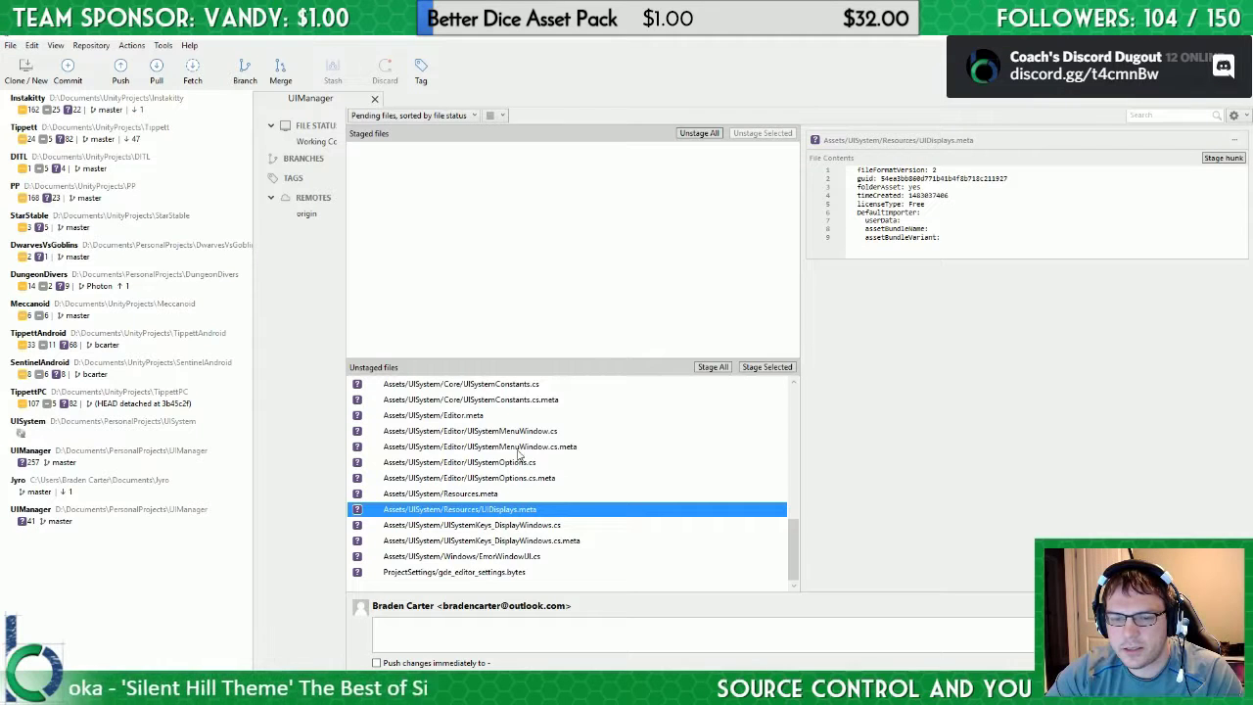
Step: Select all of UIManager's unstaged files and stage them for commit
{"action": "scroll", "coordinate": [538, 460], "scroll_direction": "down", "scroll_amount": 5}
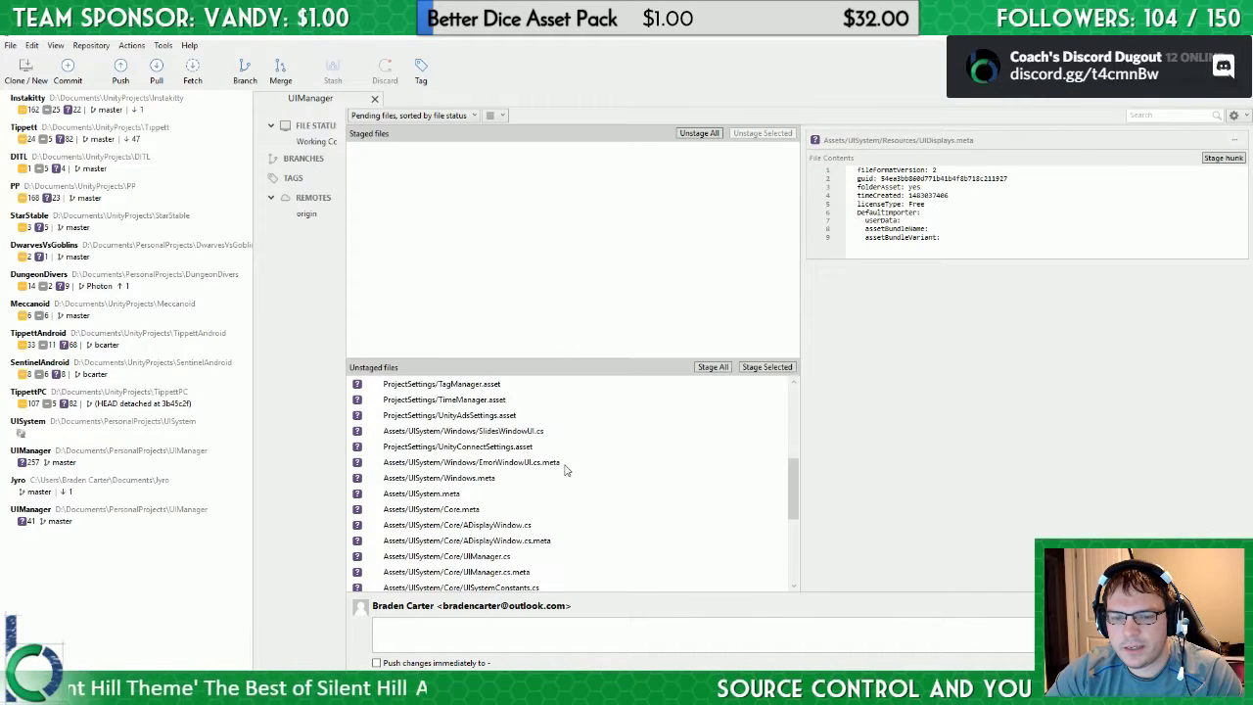
{"action": "scroll", "coordinate": [548, 494], "scroll_direction": "down", "scroll_amount": 2}
{"action": "left_click", "coordinate": [537, 485]}
{"action": "key", "text": "ctrl+a"}
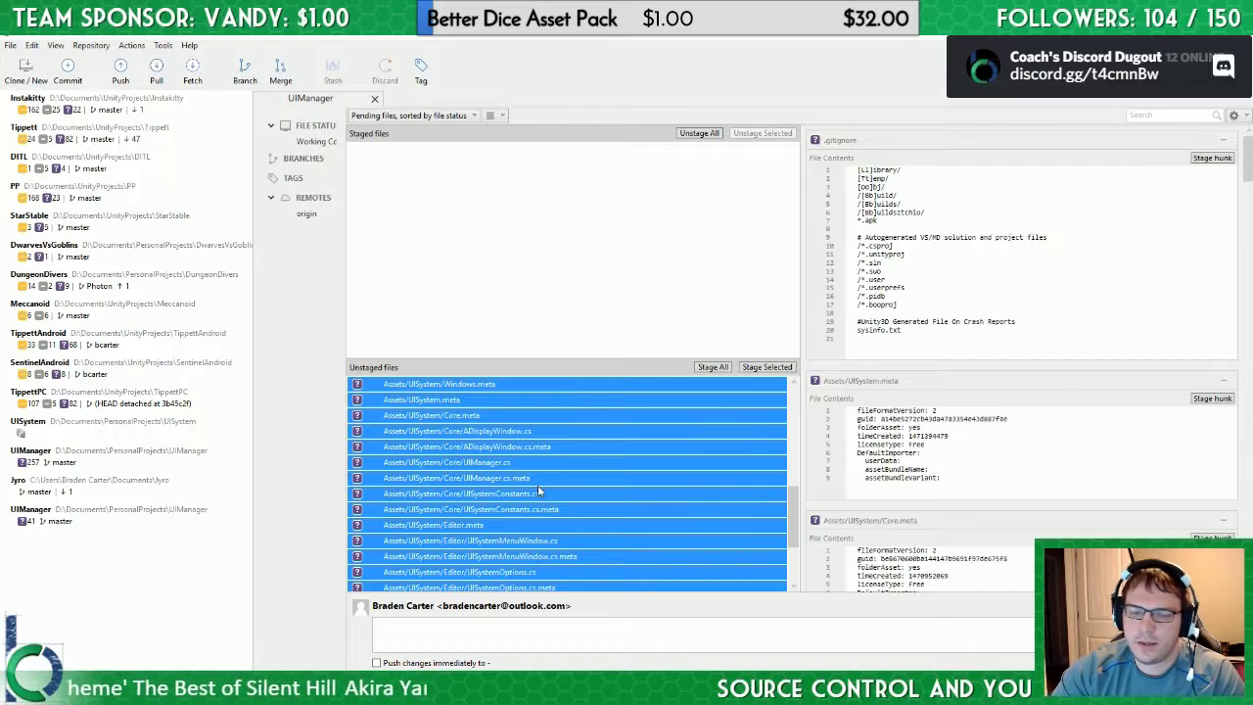
{"action": "key", "text": "ctrl+shift+a"}
Step: Commit the staged files with the message "Init Project Push"
{"action": "left_click", "coordinate": [587, 643]}
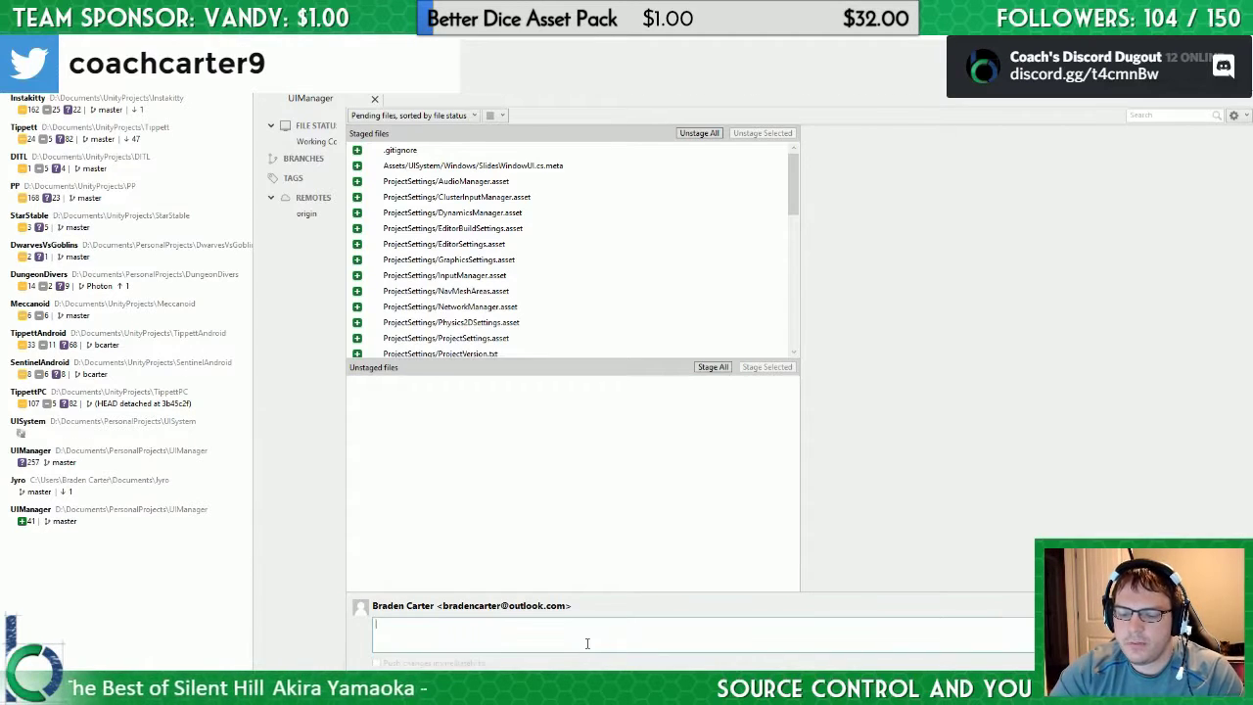
{"action": "type", "text": "Ini"}
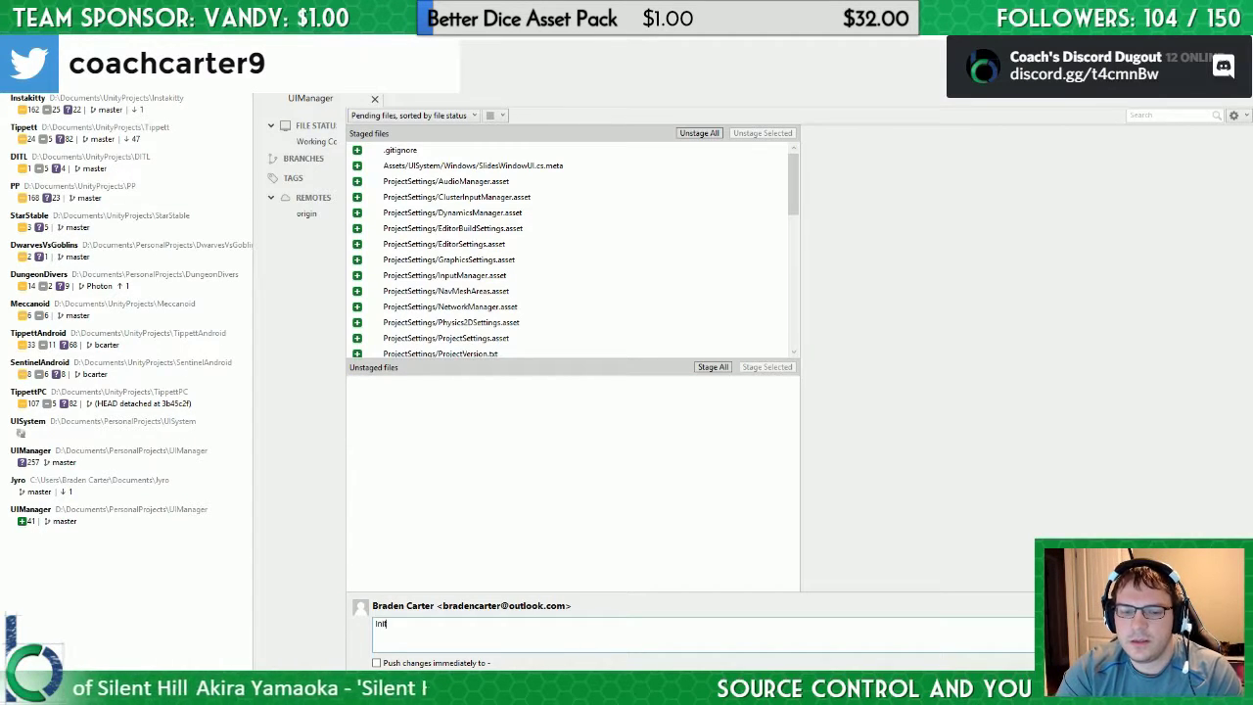
{"action": "type", "text": "t Push"}
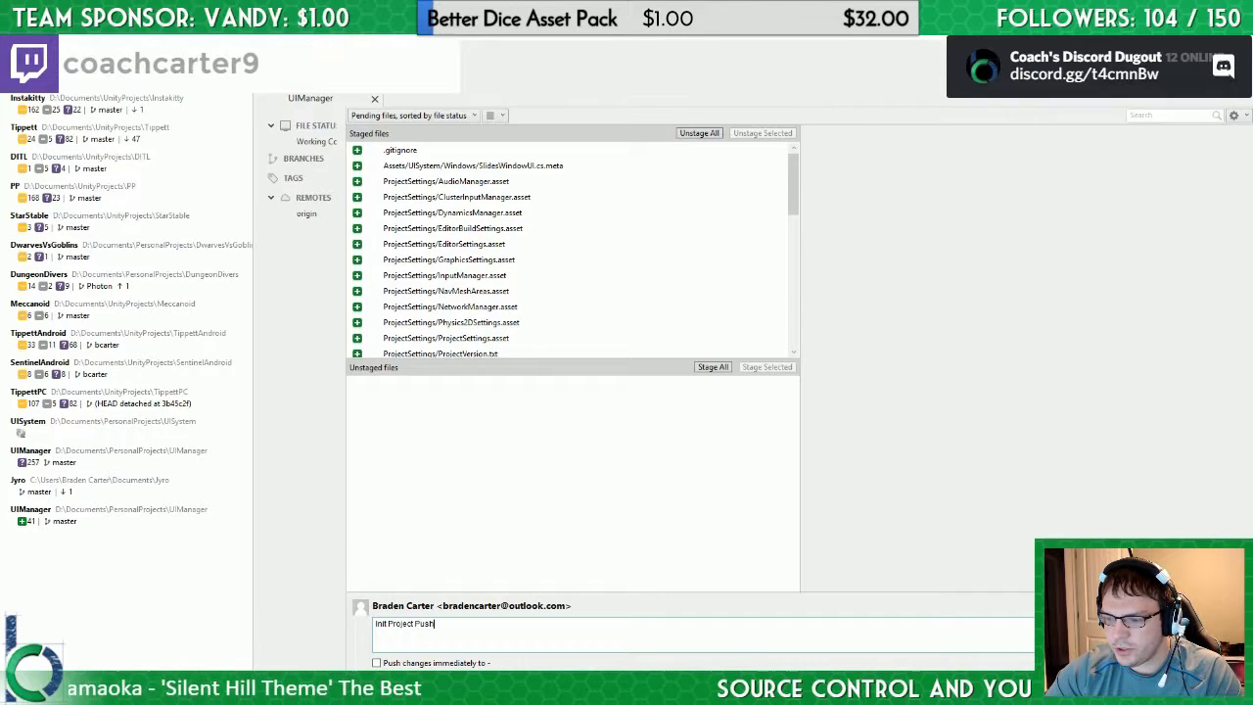
{"action": "key", "text": "ctrl+Return"}
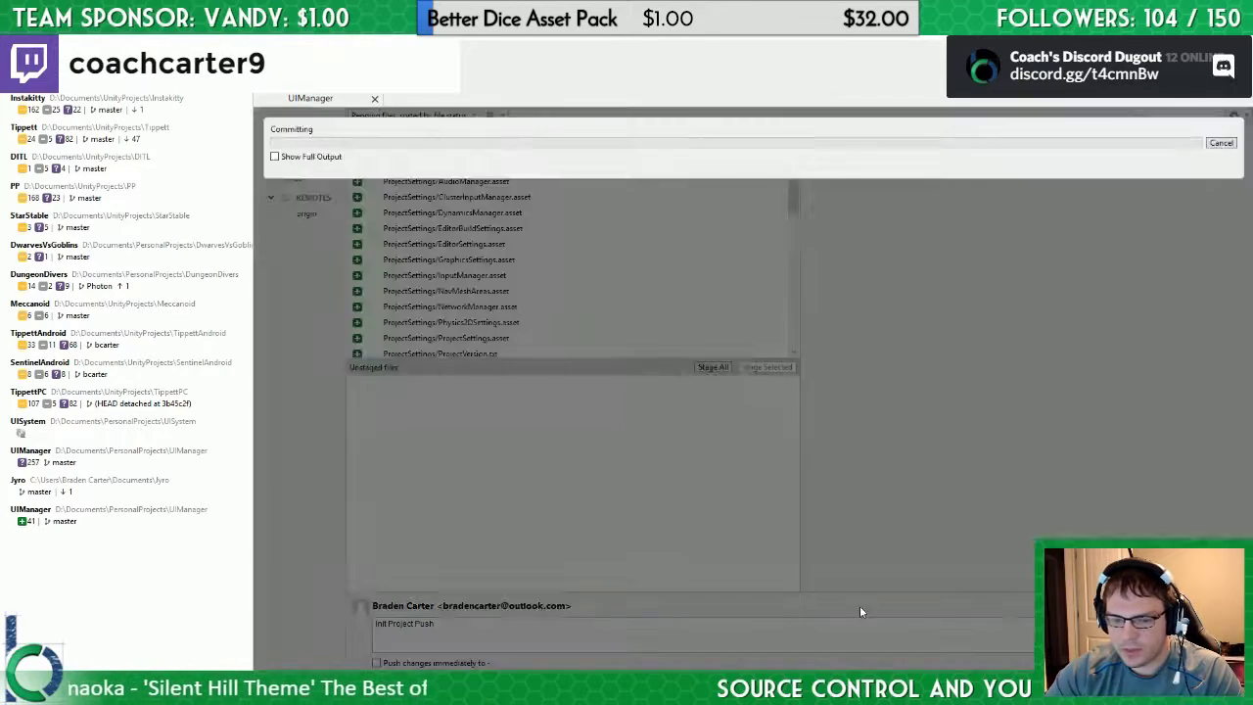
Step: Show the master branch's history and push local master to the master branch on origin, including all tags
{"action": "left_click", "coordinate": [305, 174]}
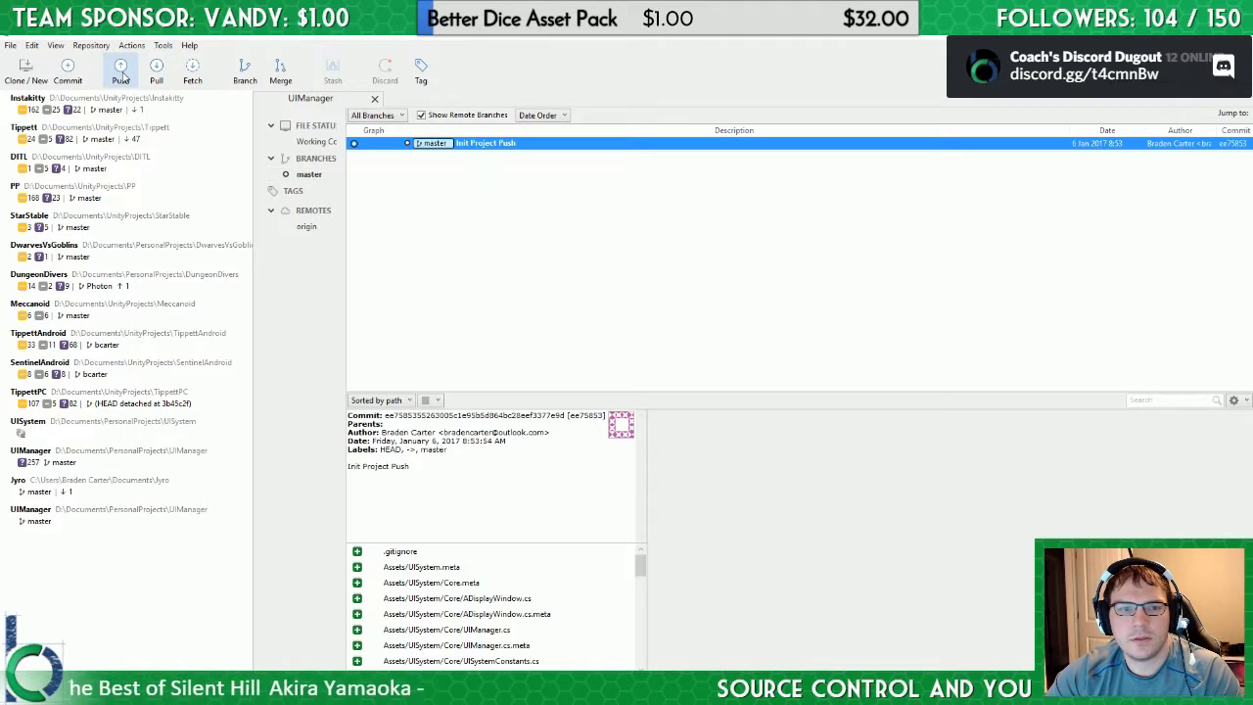
{"action": "left_click", "coordinate": [120, 70]}
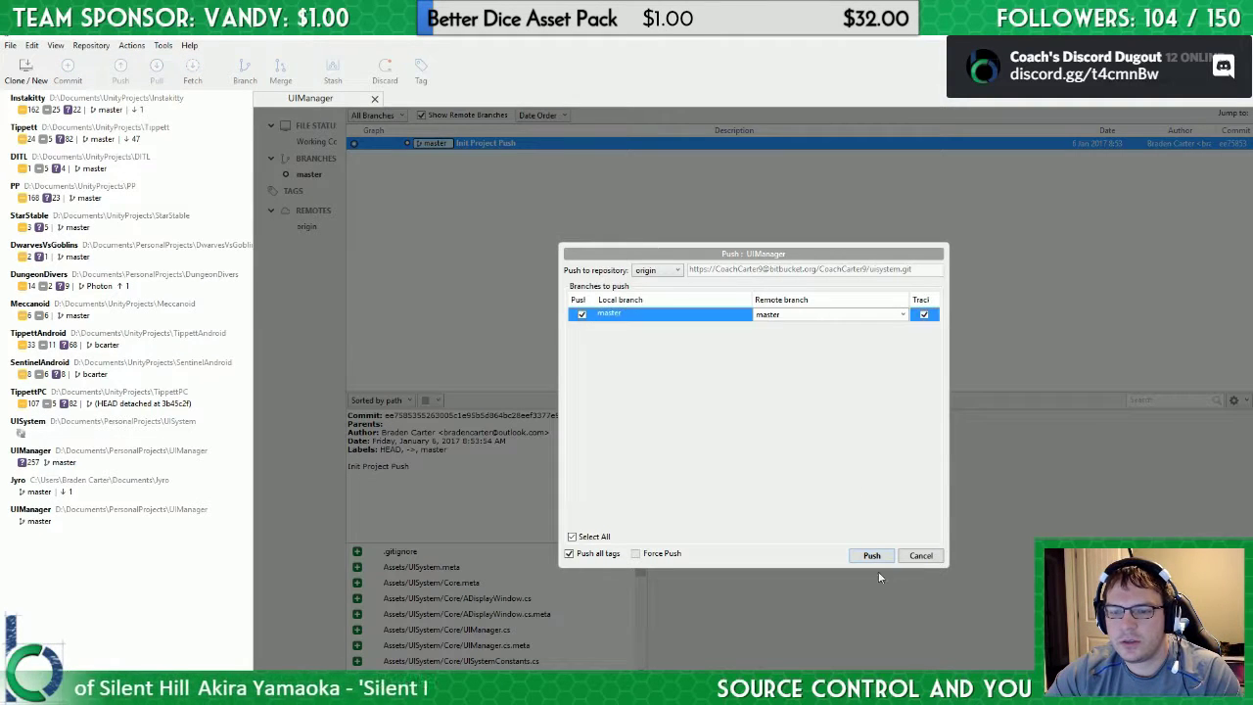
{"action": "left_click", "coordinate": [871, 555]}
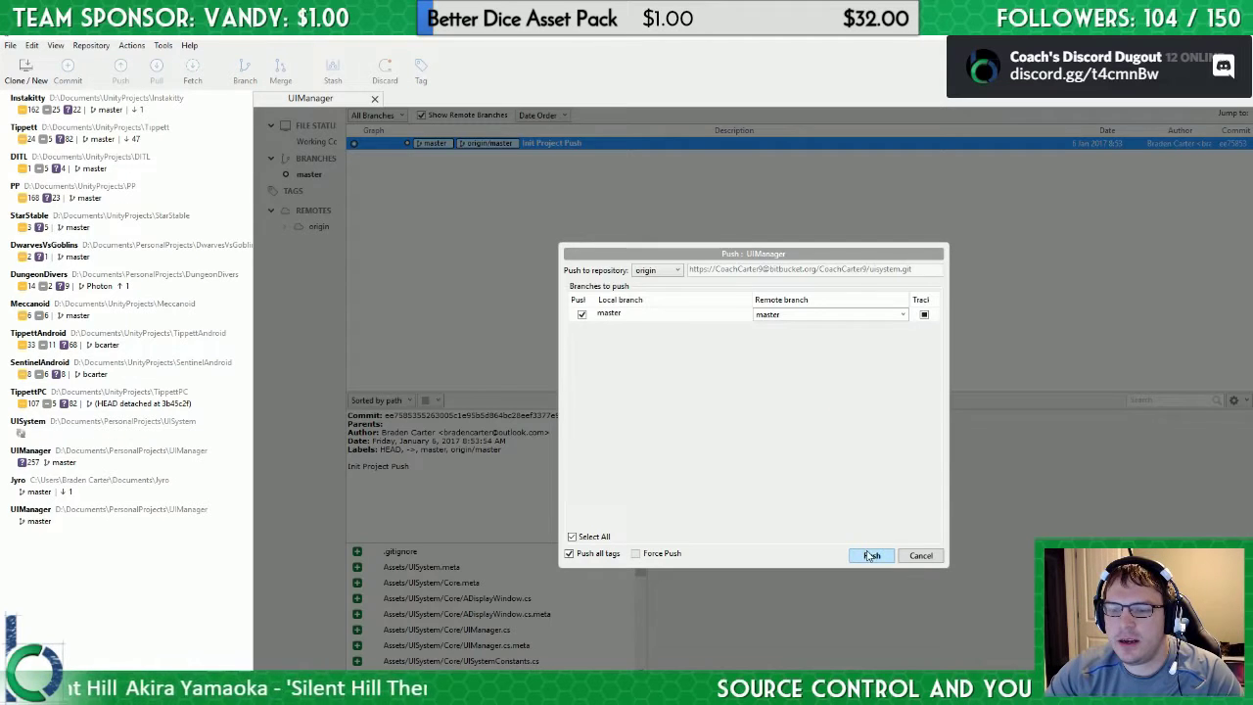
{"action": "left_click", "coordinate": [870, 552]}
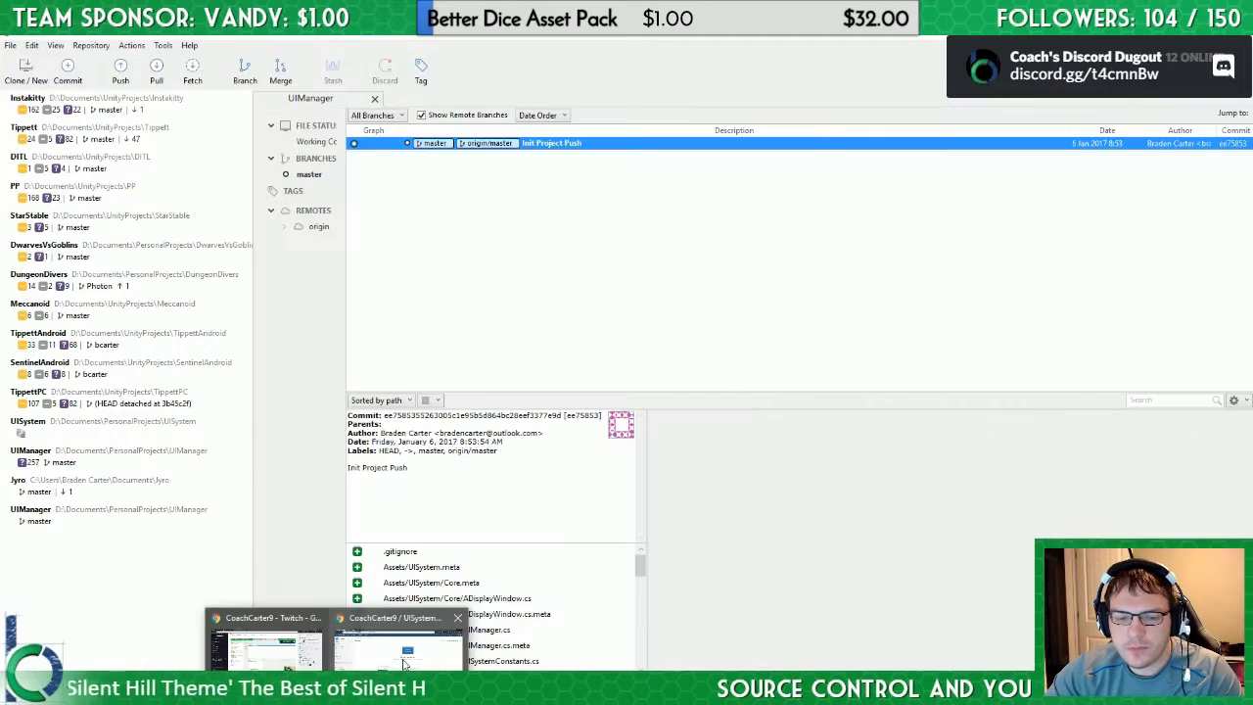
Step: Switch to Bitbucket in the browser and check the UISystem repository's commits, overview and branch details
{"action": "left_click", "coordinate": [404, 658]}
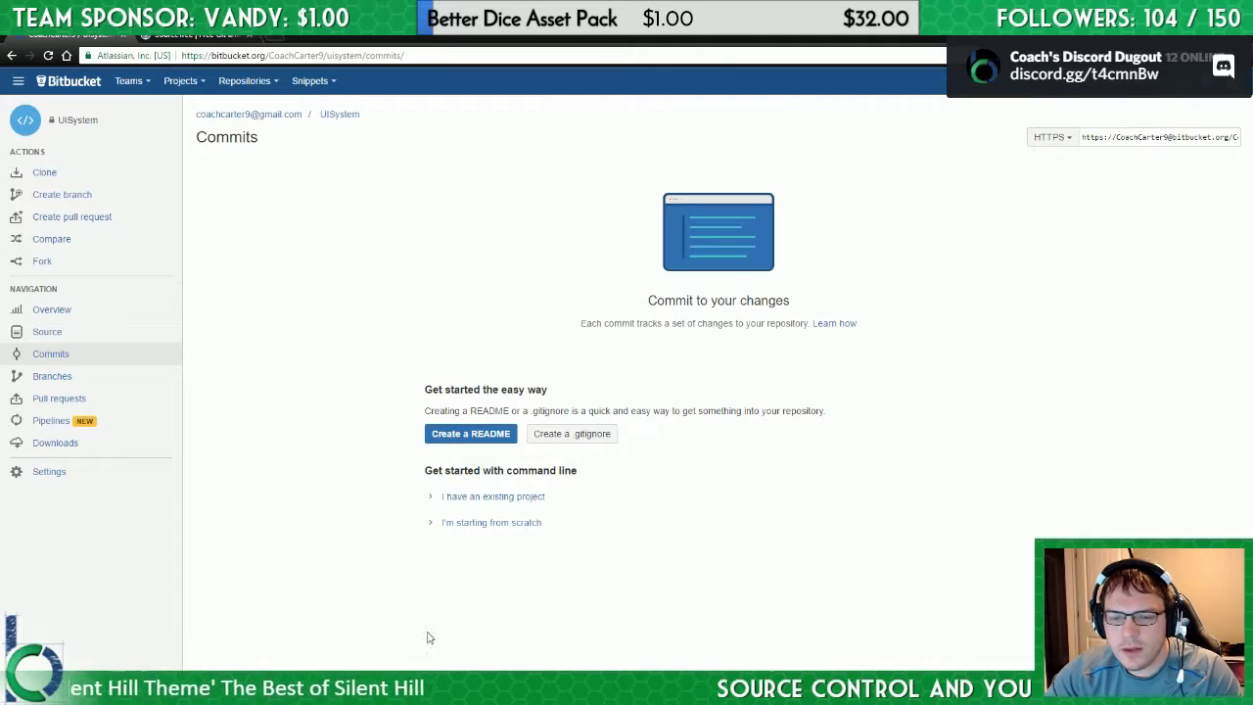
{"action": "left_click", "coordinate": [101, 360]}
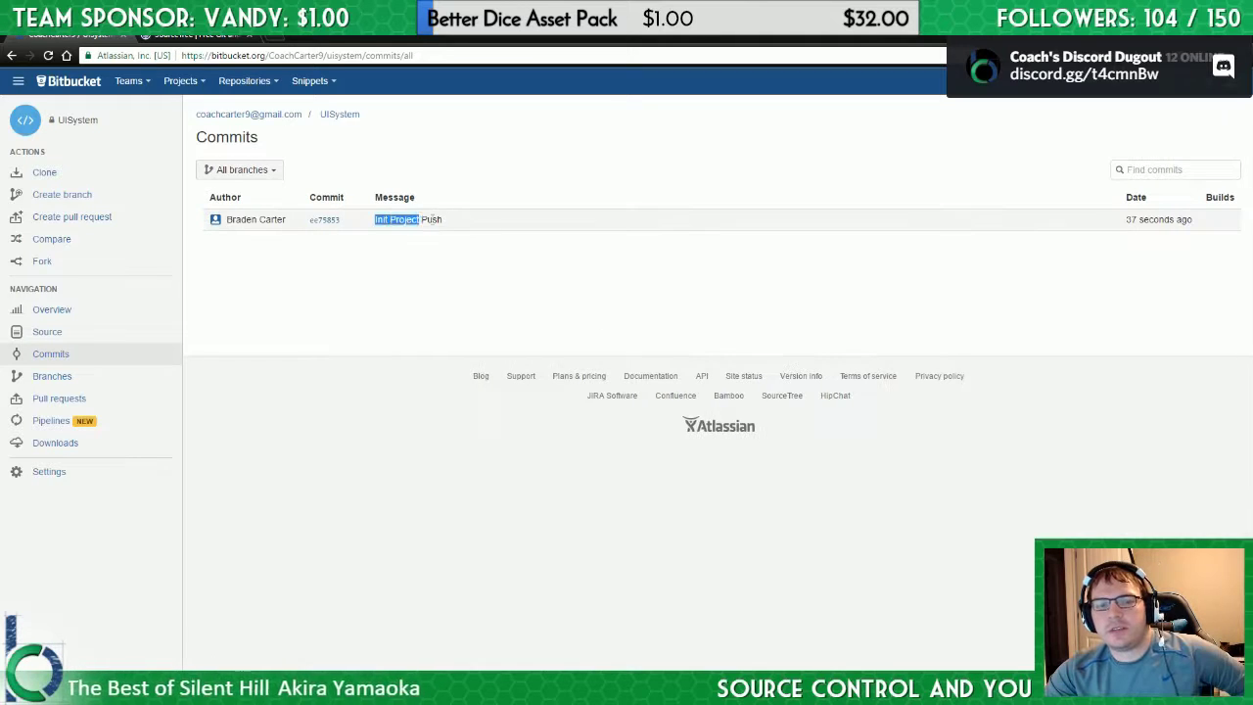
{"action": "left_click", "coordinate": [52, 310]}
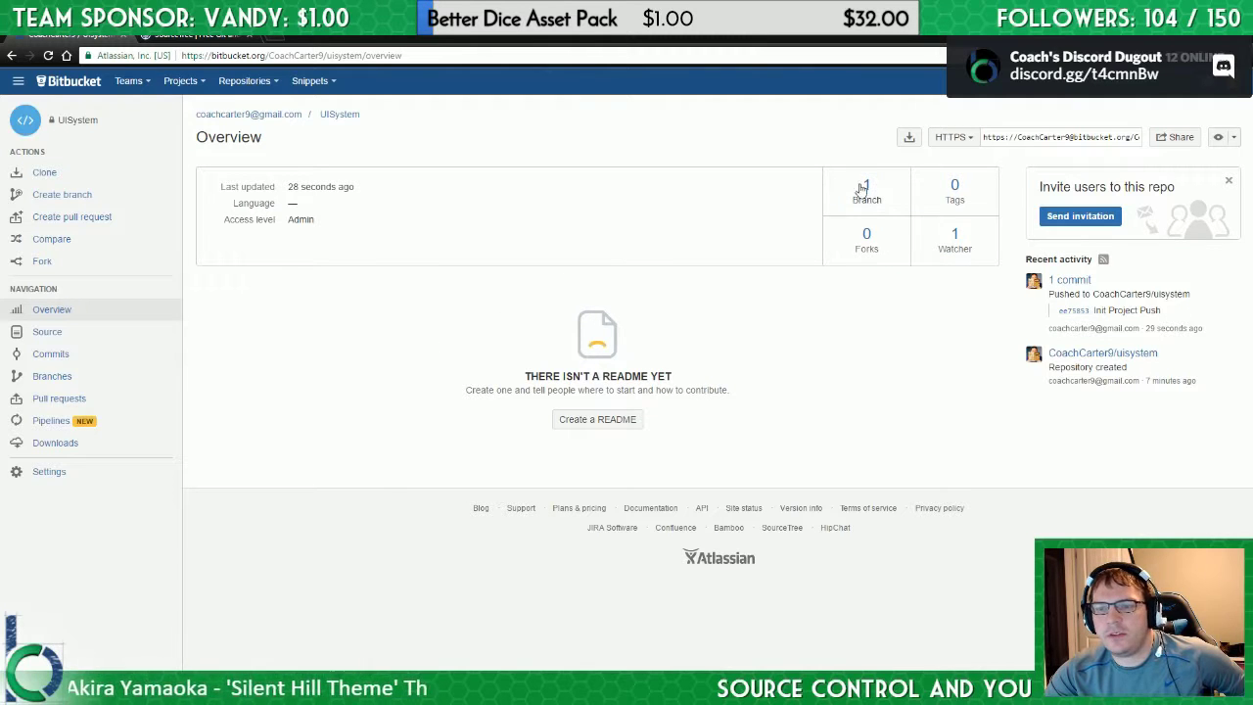
{"action": "mouse_move", "coordinate": [867, 196]}
{"action": "left_click", "coordinate": [873, 261]}
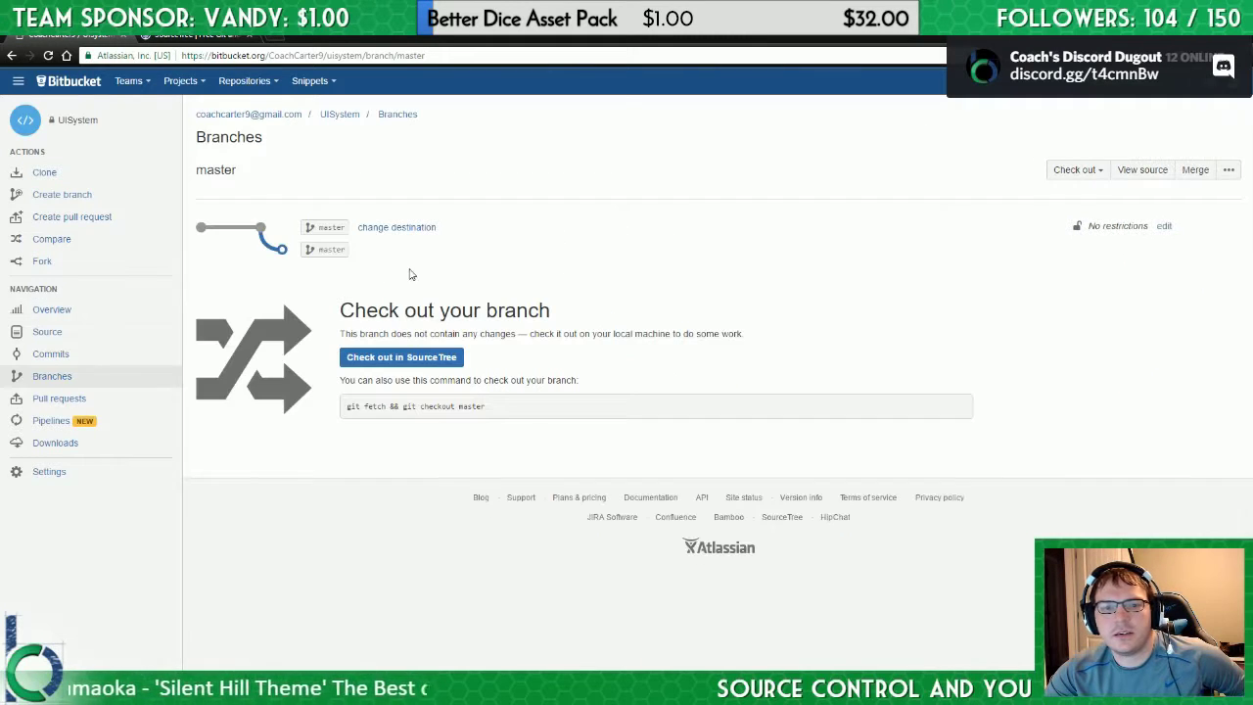
{"action": "left_click", "coordinate": [69, 309]}
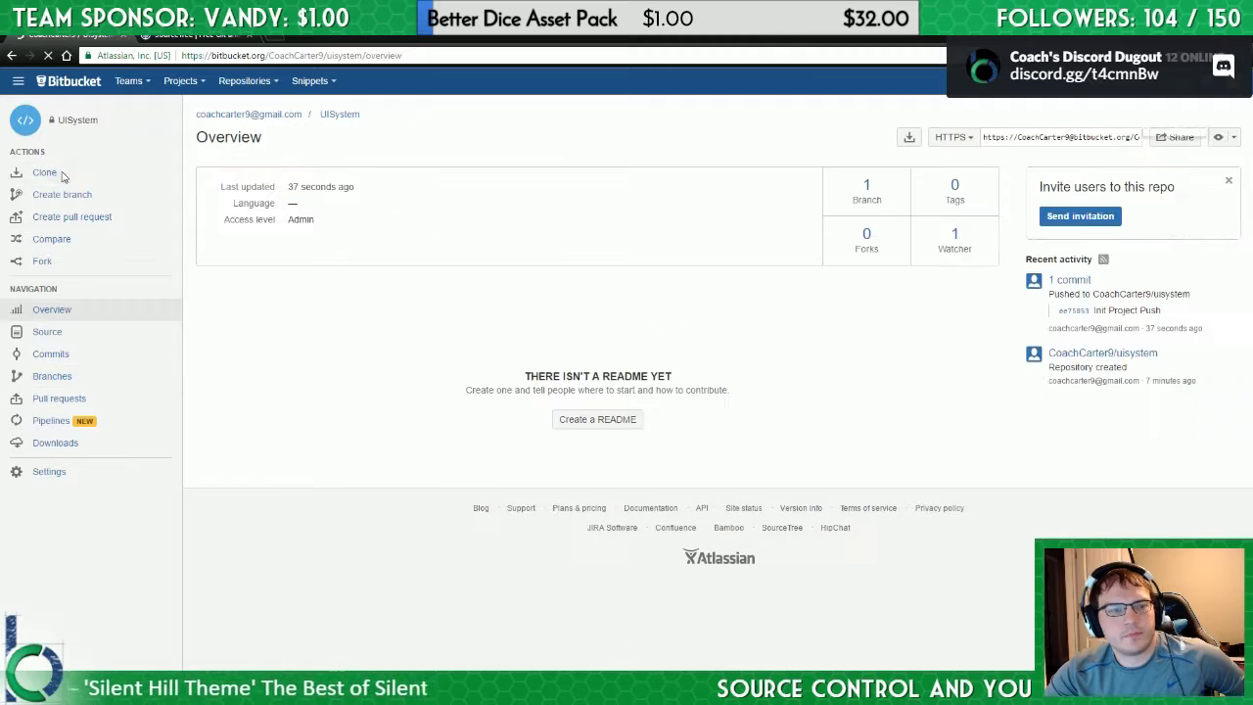
Step: Browse the repository's source through the Assets and UISystem folders, and return to the root folder
{"action": "left_click", "coordinate": [73, 333]}
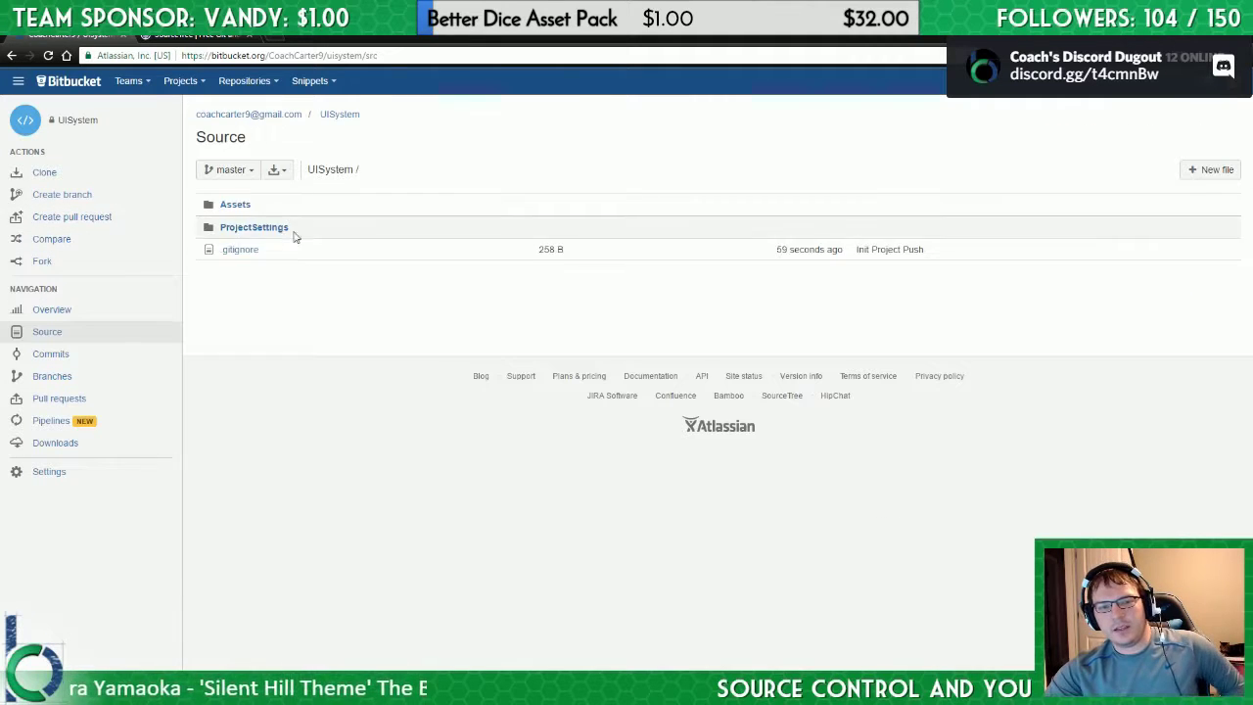
{"action": "left_click", "coordinate": [232, 207]}
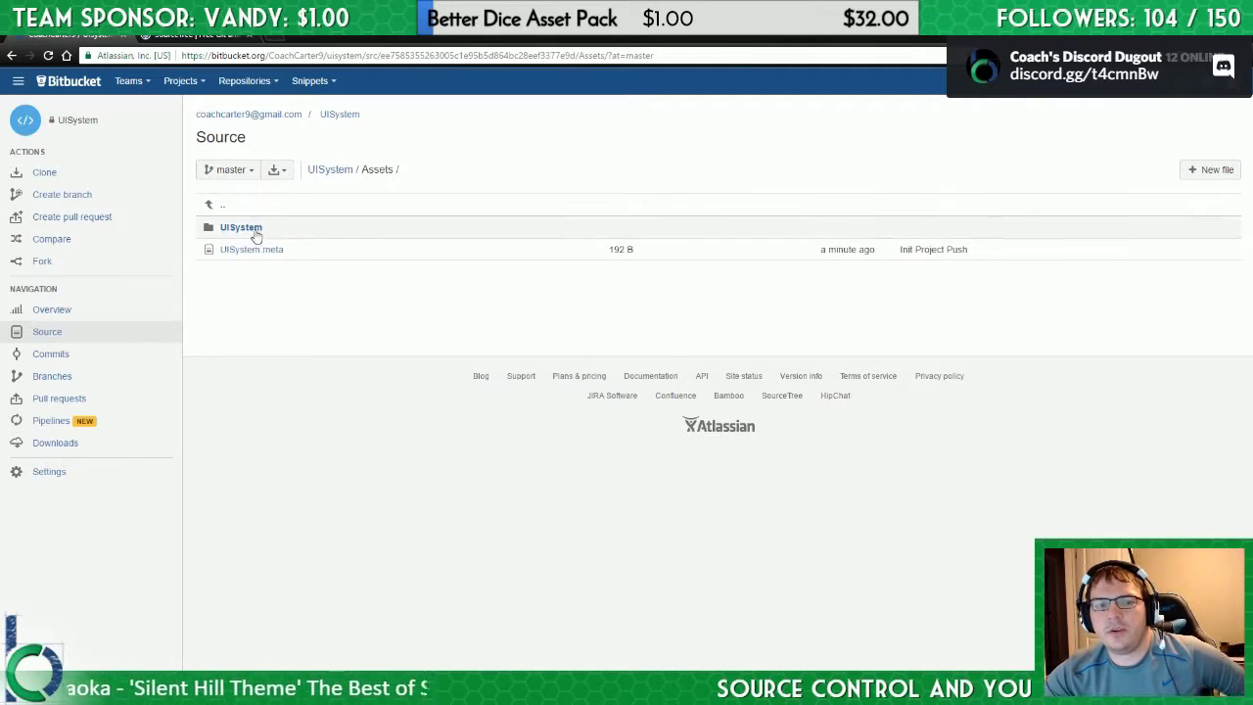
{"action": "left_click", "coordinate": [256, 228]}
{"action": "left_click", "coordinate": [227, 213]}
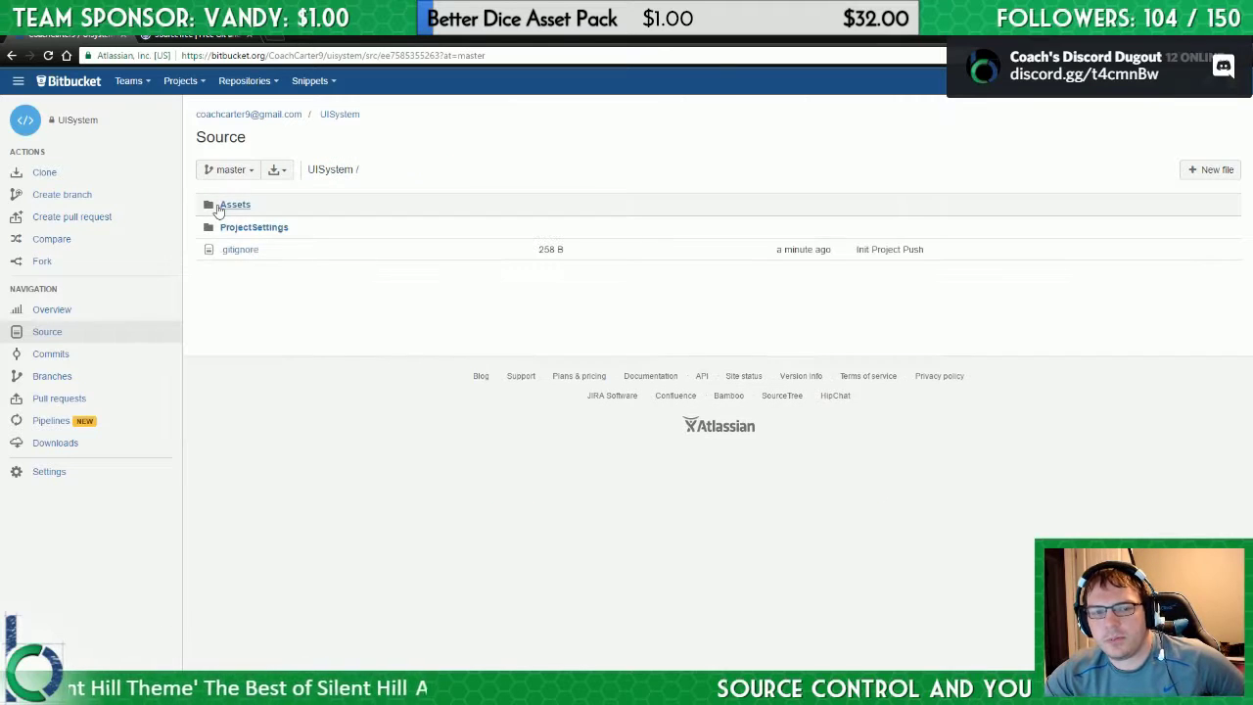